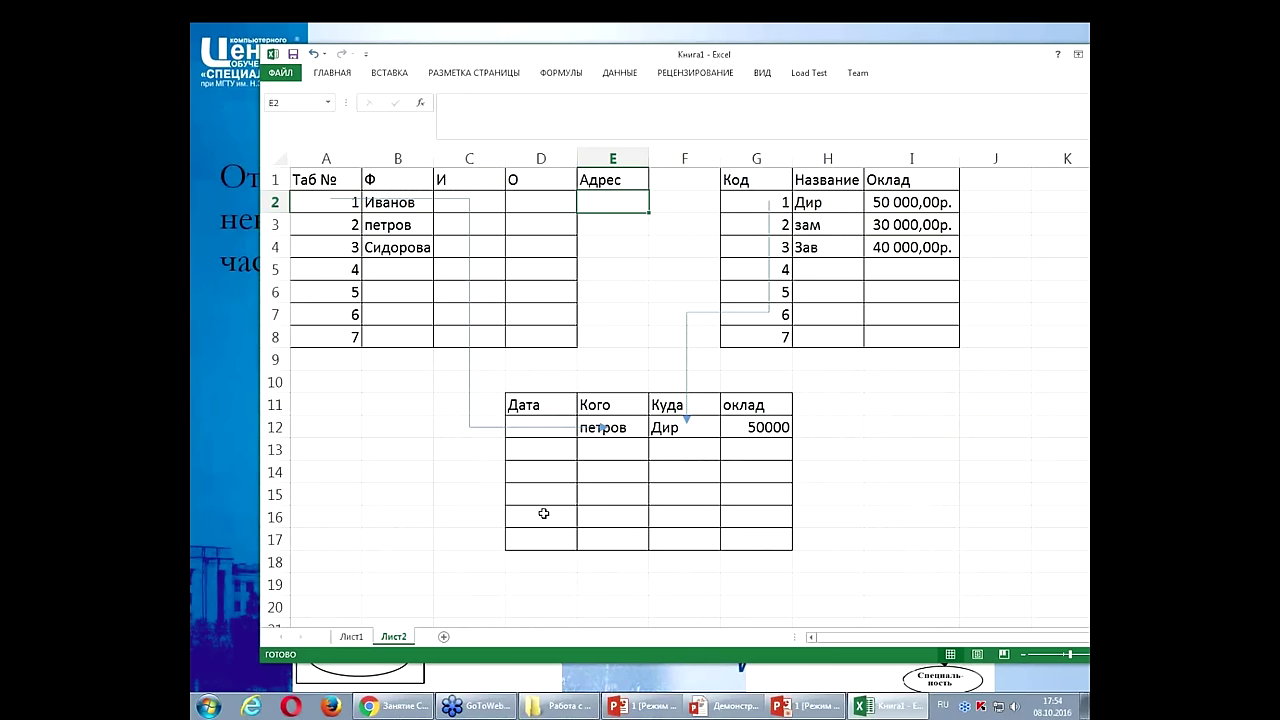
click(703, 431)
click(727, 433)
click(727, 433)
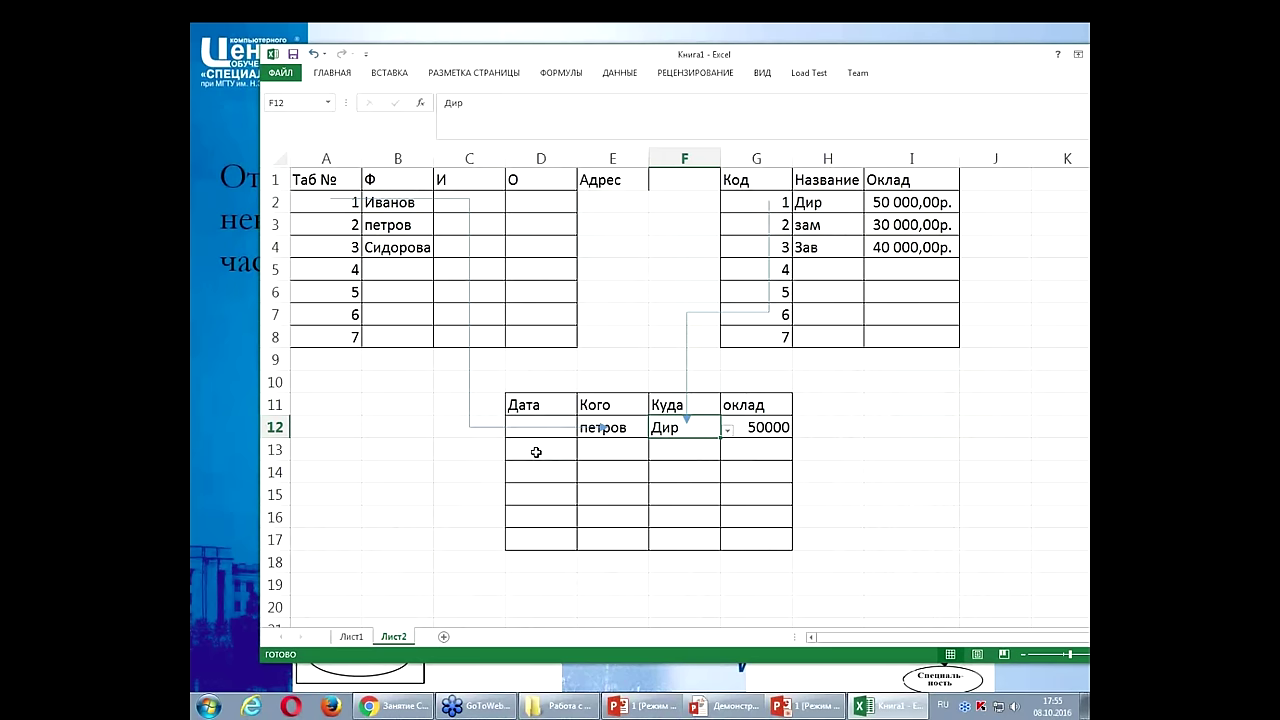
click(397, 247)
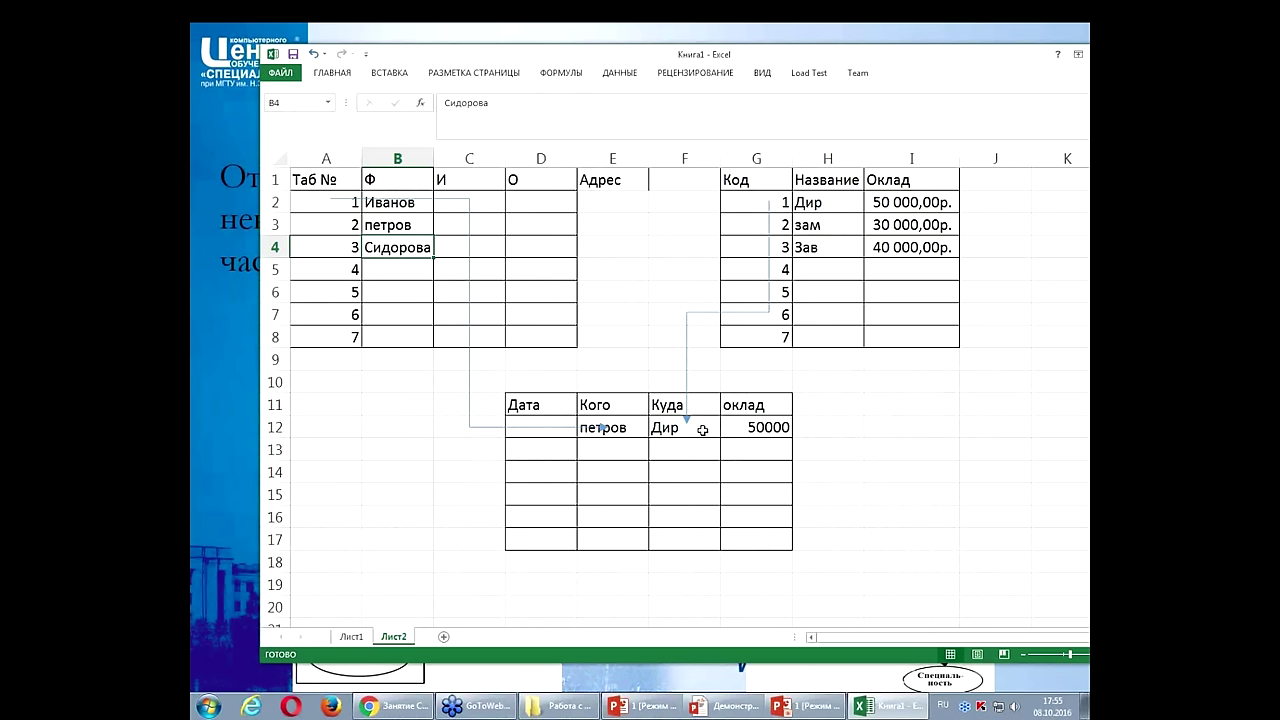
click(623, 428)
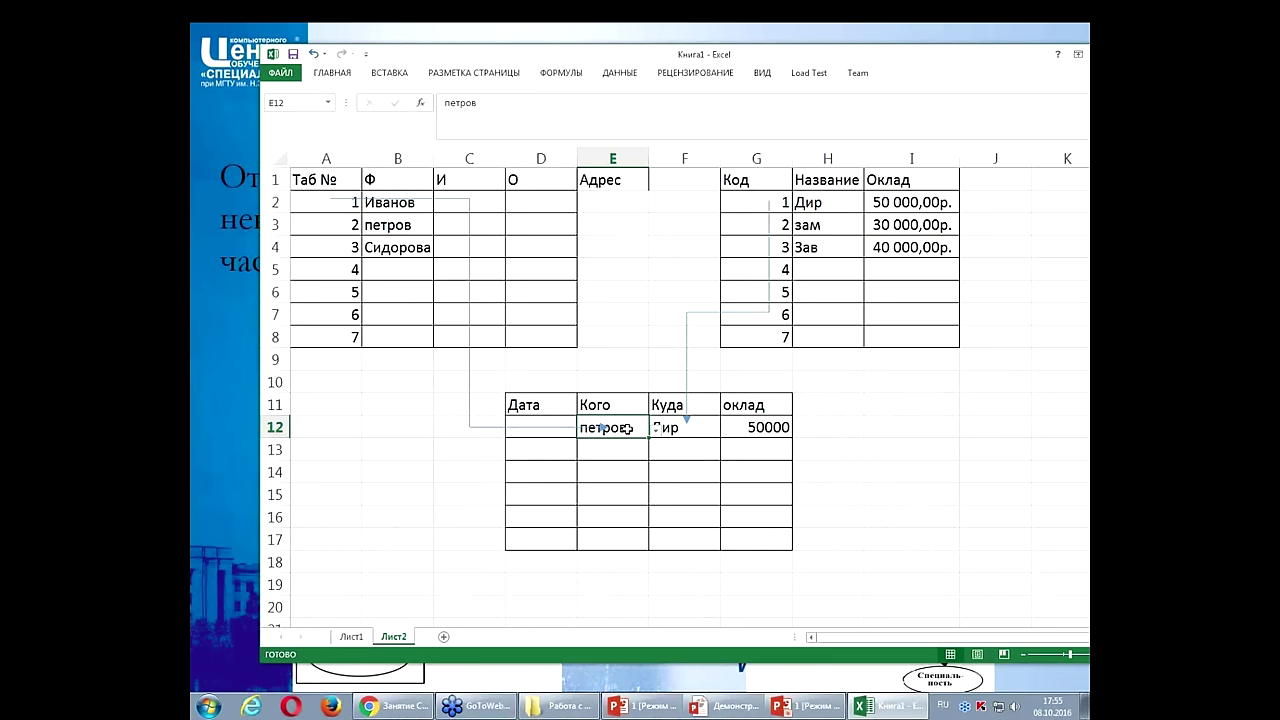
Change the name of the position with code 1 in the positions table to Директор
double_click(836, 206)
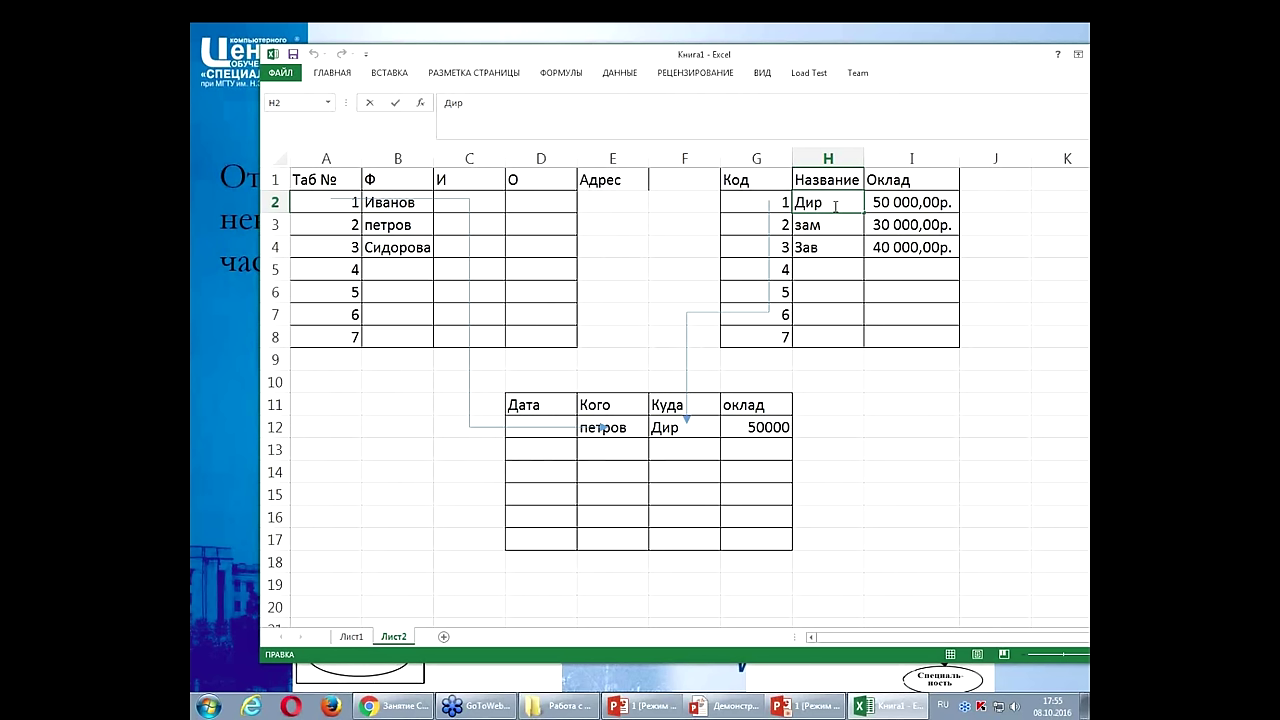
text(ектор)
key(Return)
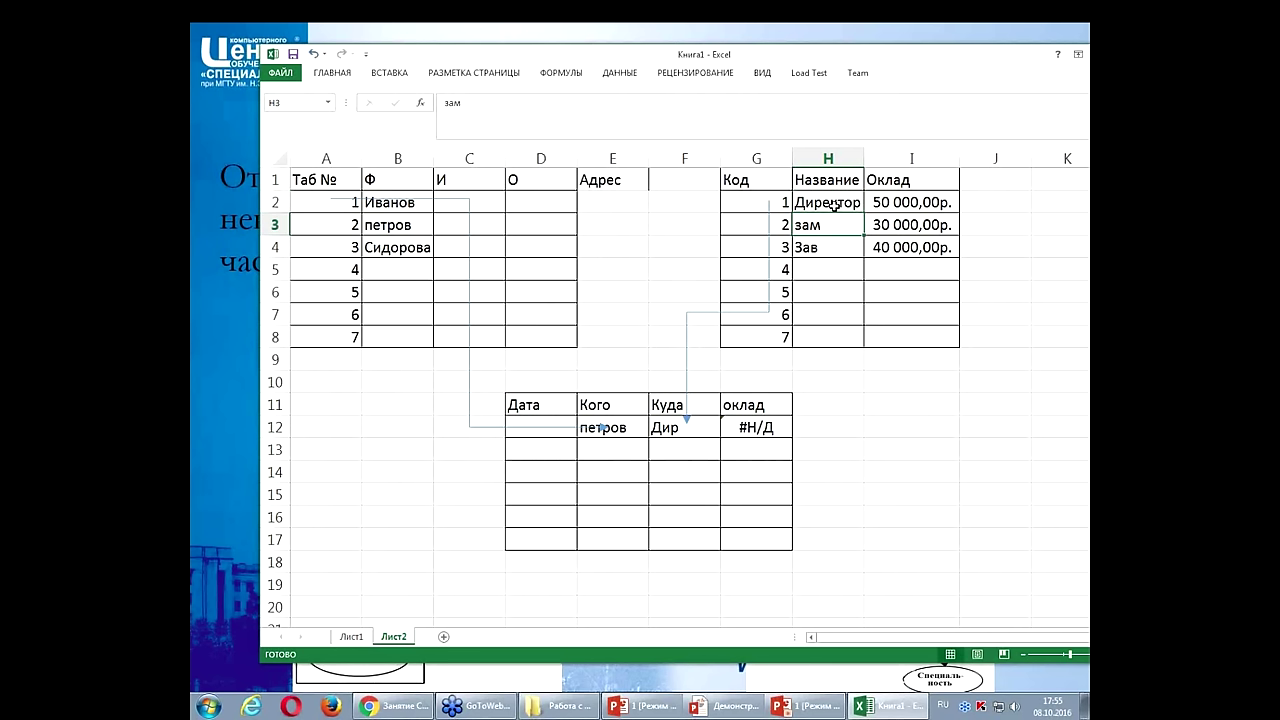
Examine the position and salary lookup in row 12 against the codes, names and personnel numbers in the two source tables
click(706, 425)
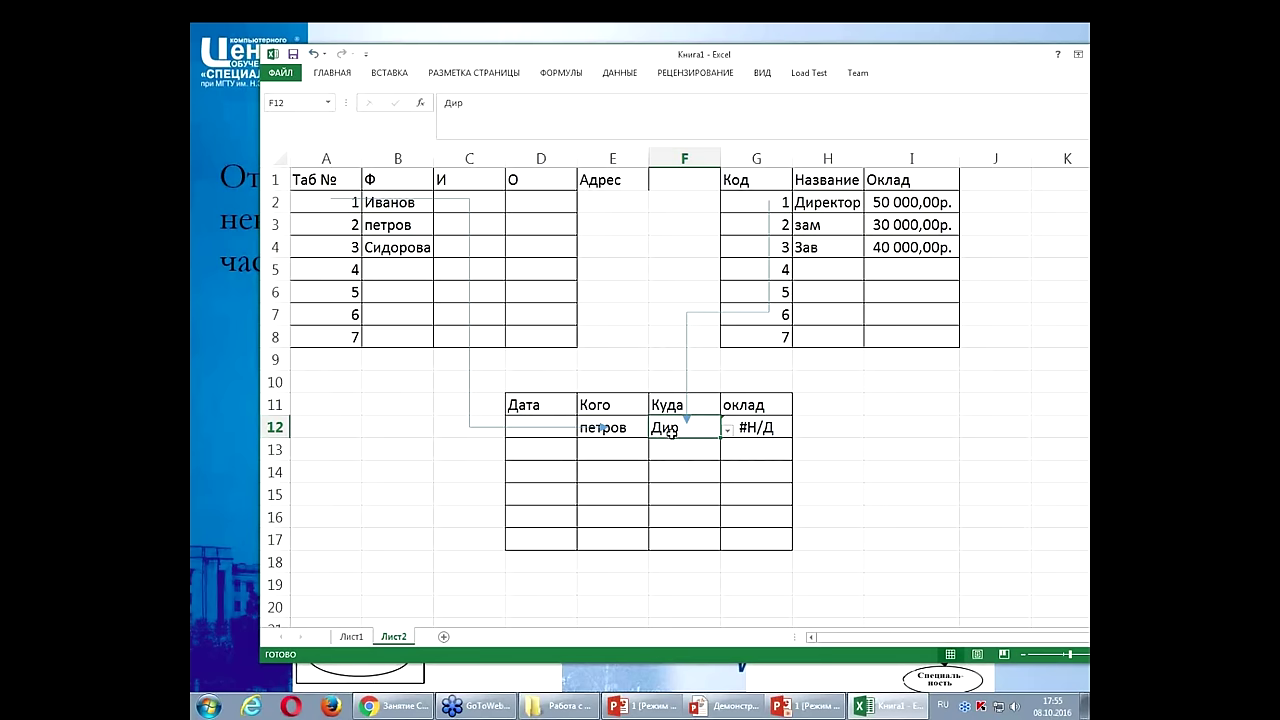
click(817, 205)
click(683, 427)
drag(392, 249, 522, 247)
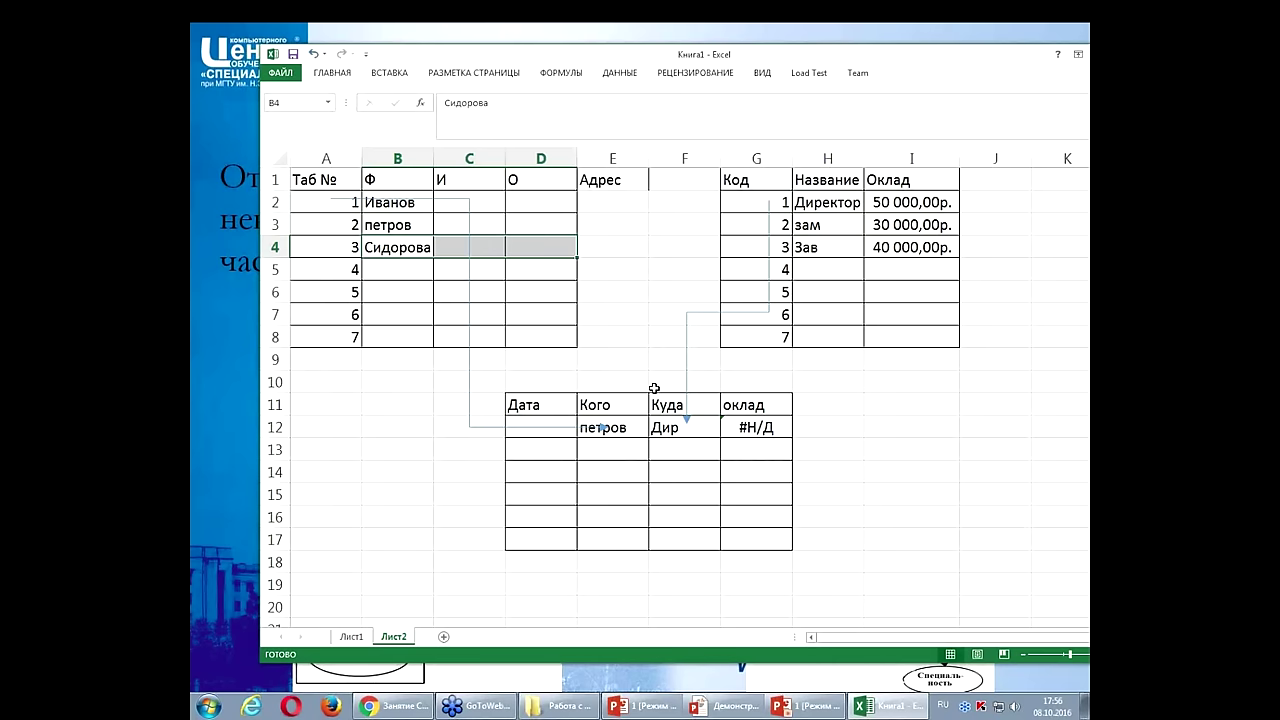
click(752, 430)
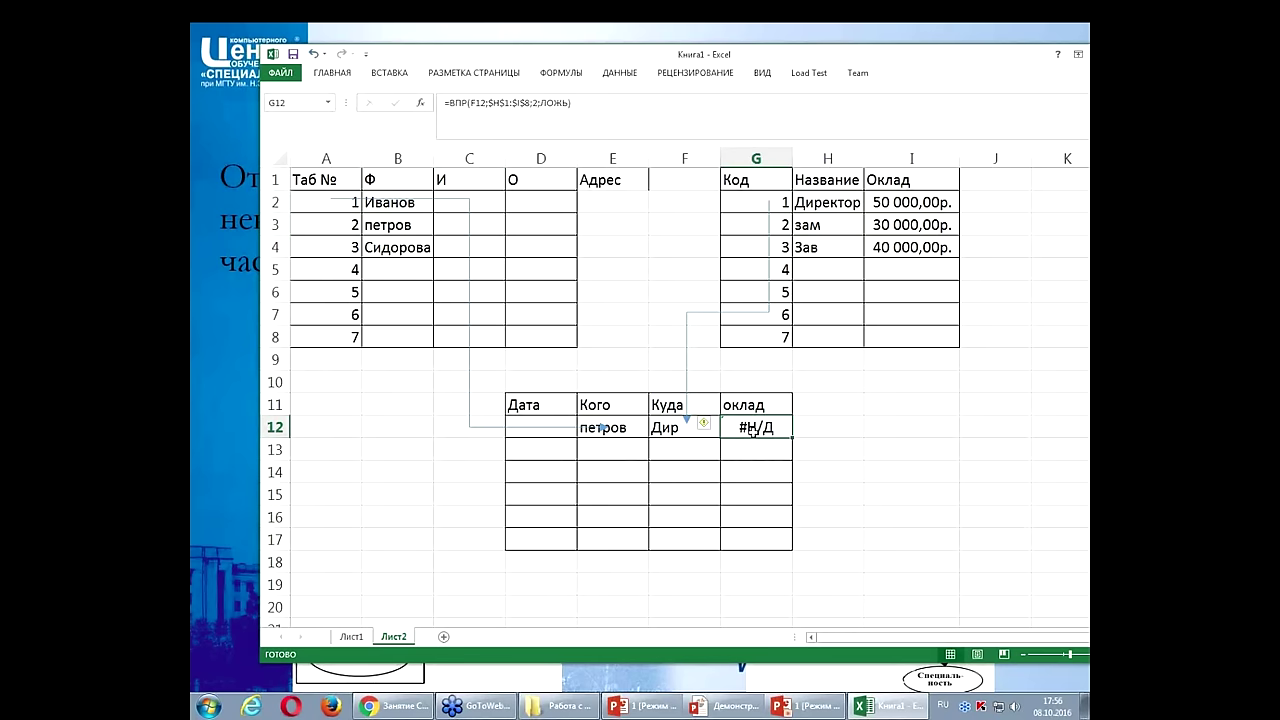
click(836, 206)
click(678, 430)
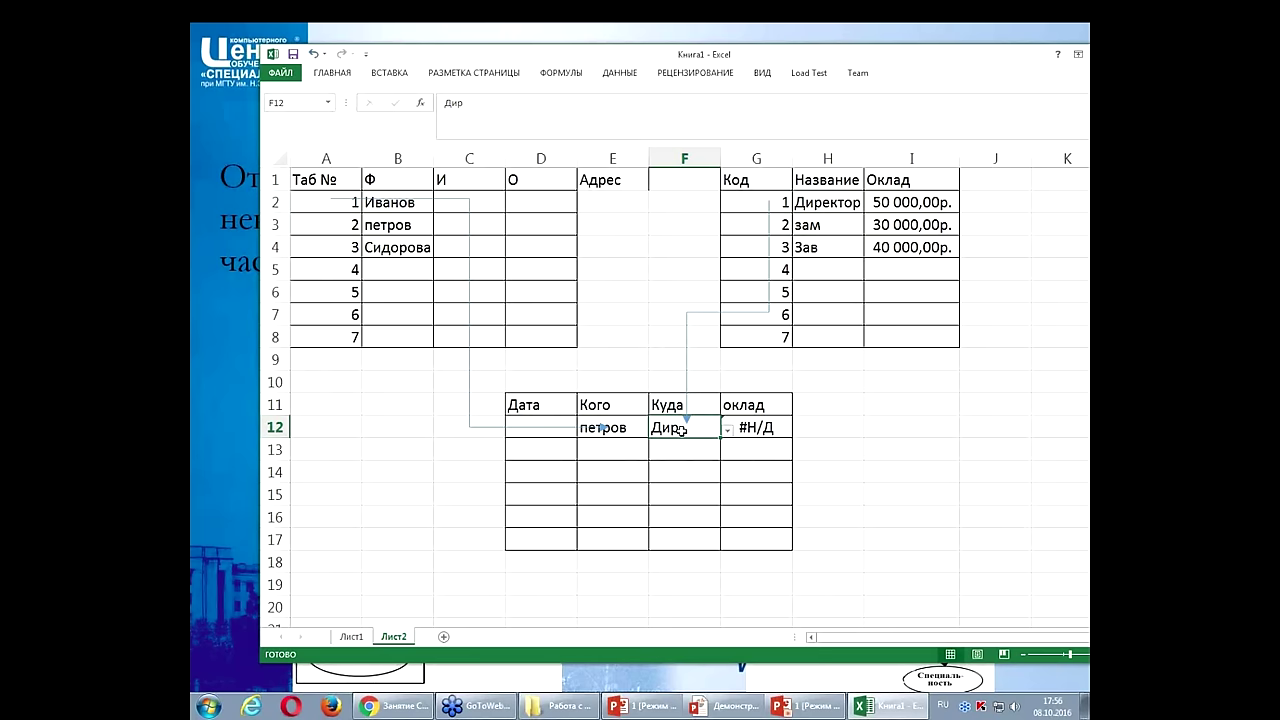
click(757, 203)
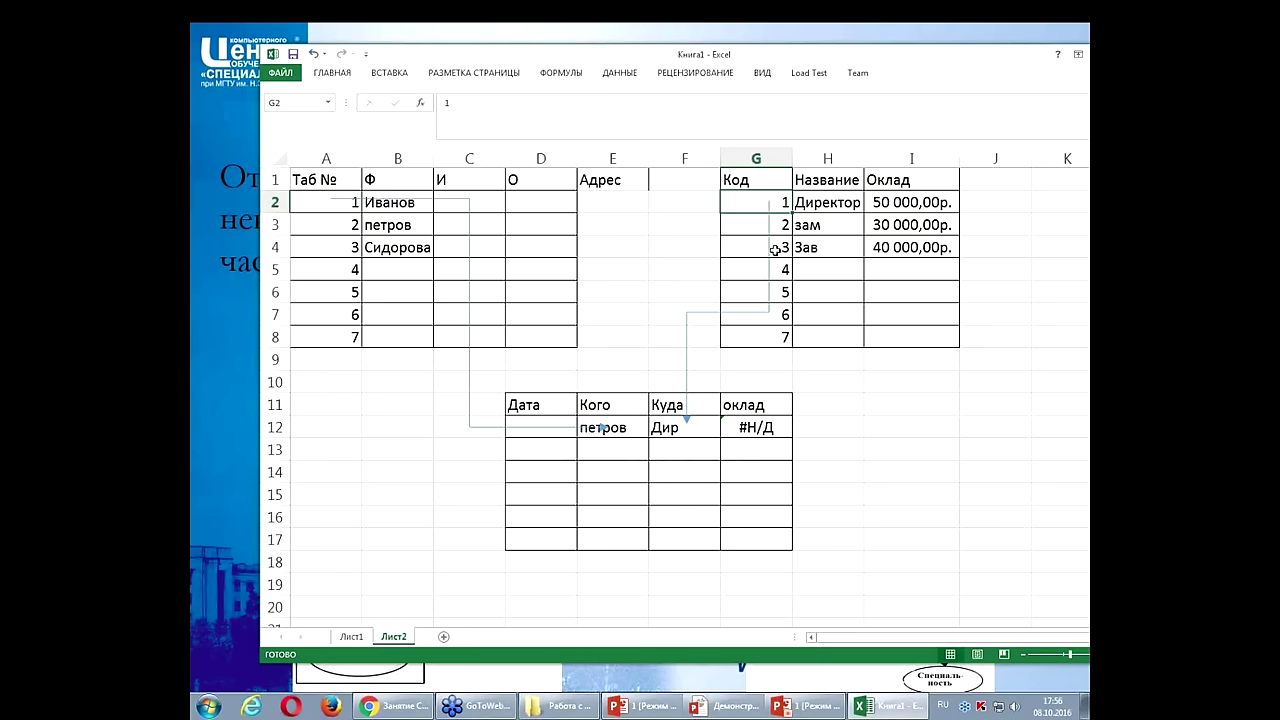
click(801, 206)
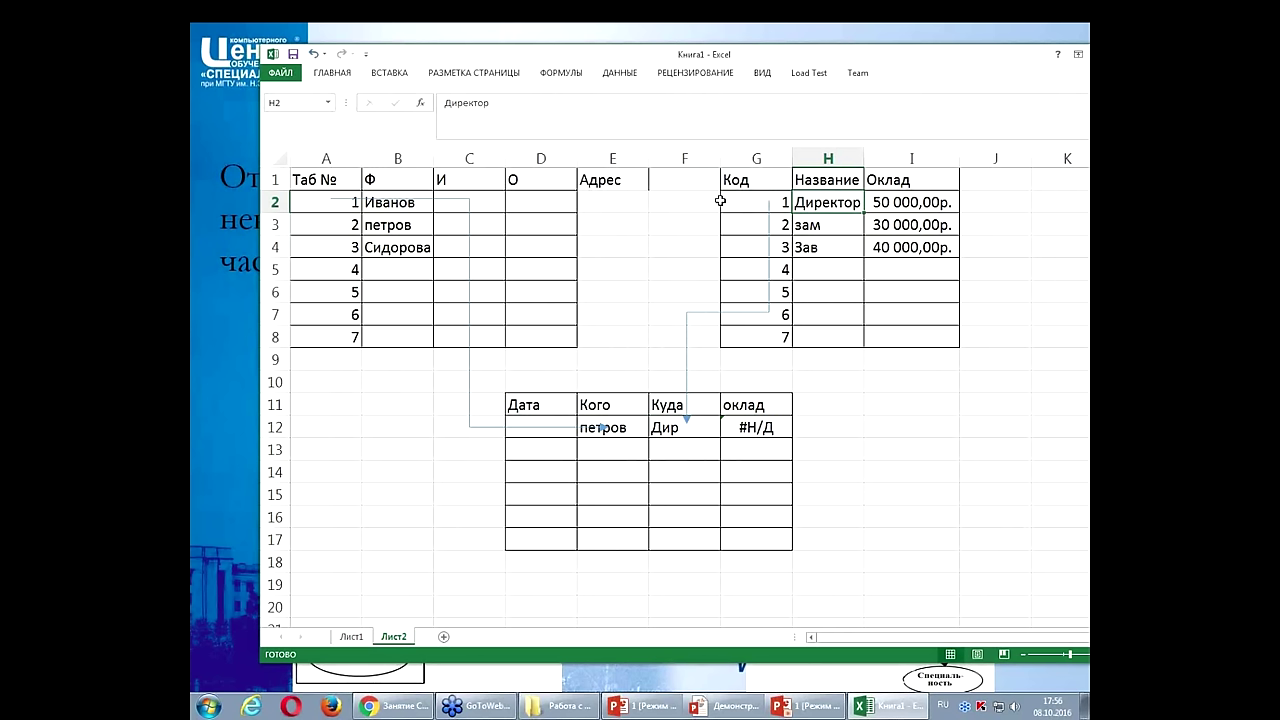
click(766, 204)
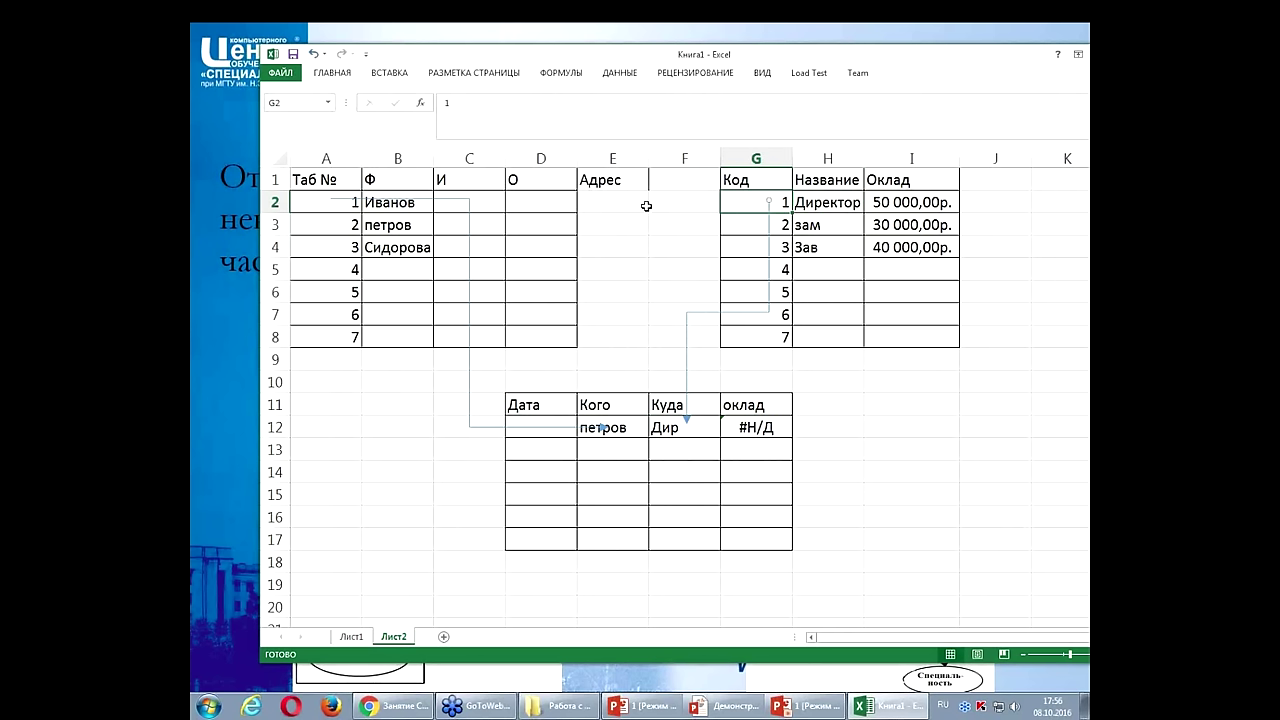
click(293, 229)
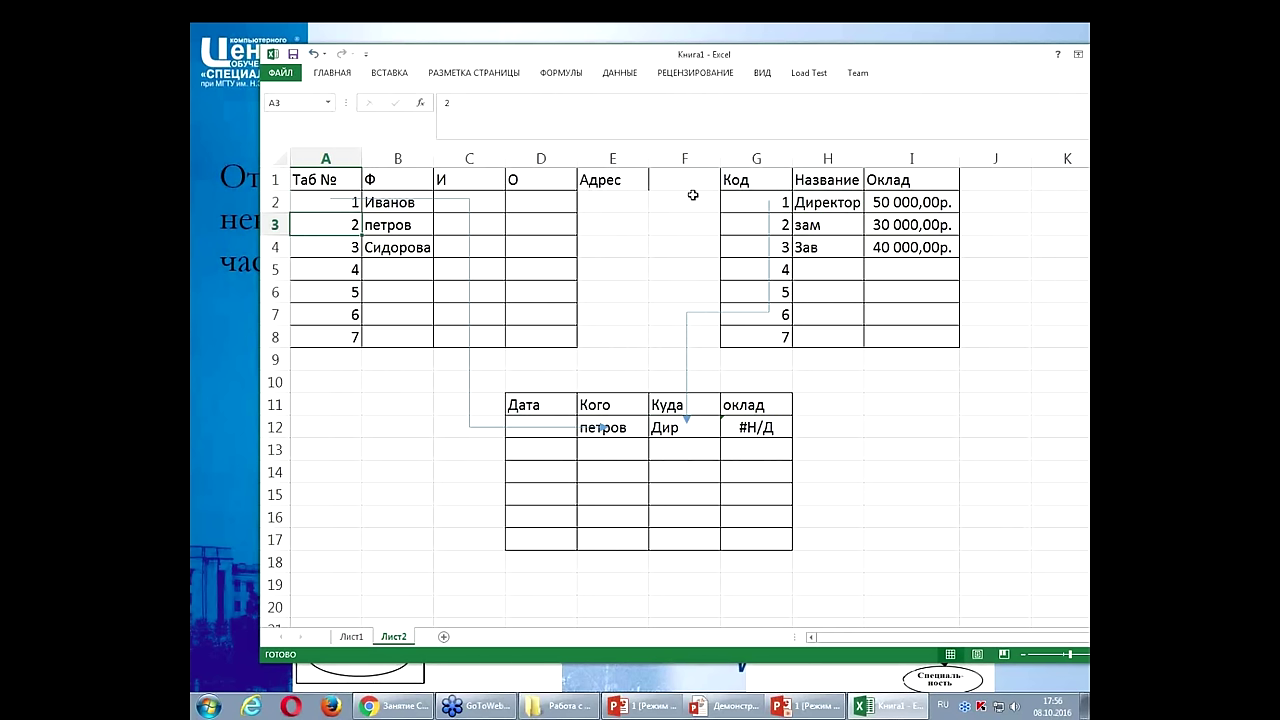
click(742, 198)
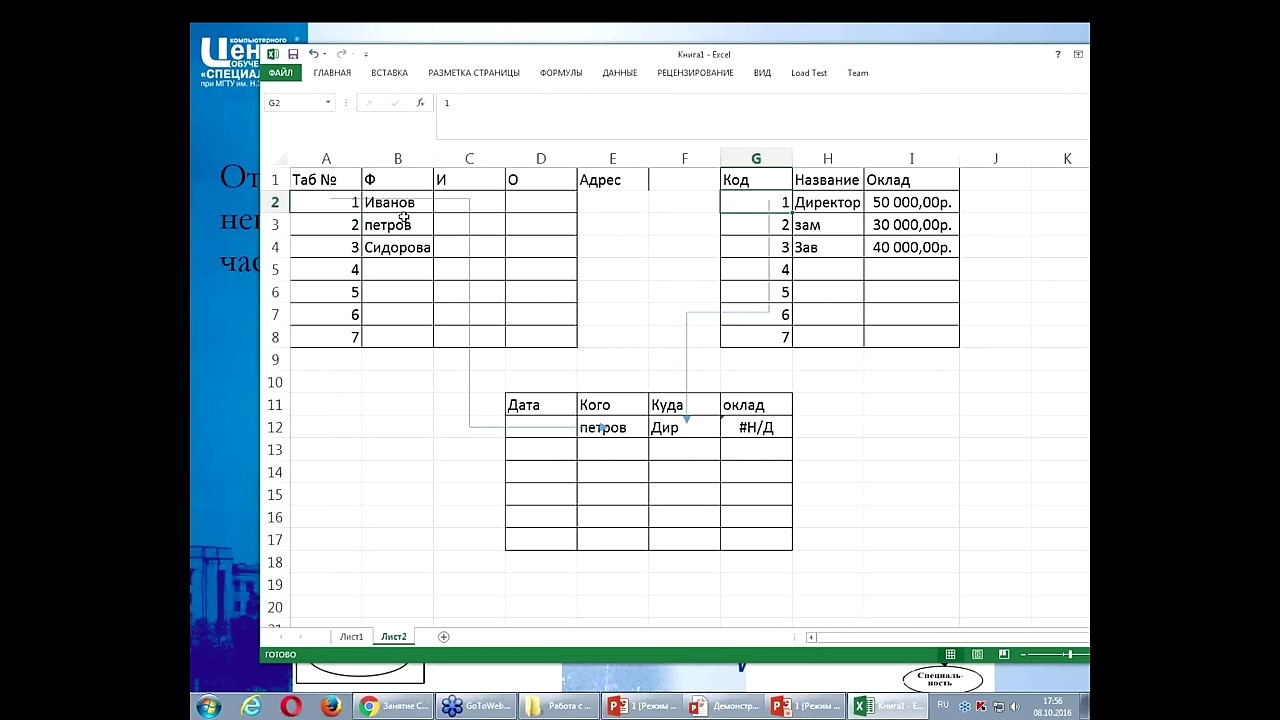
click(310, 202)
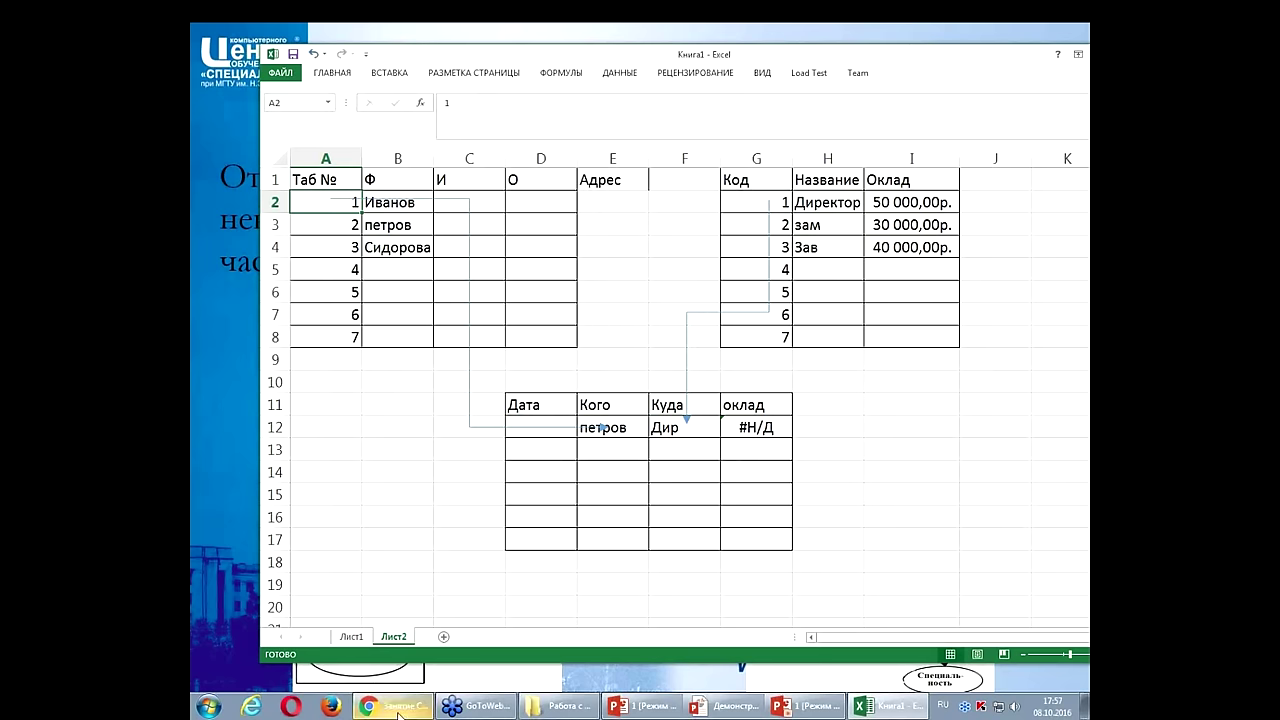
Switch to the running PowerPoint slide show and go back to the Нормализация slide about the three normal forms
mouse_move(609, 712)
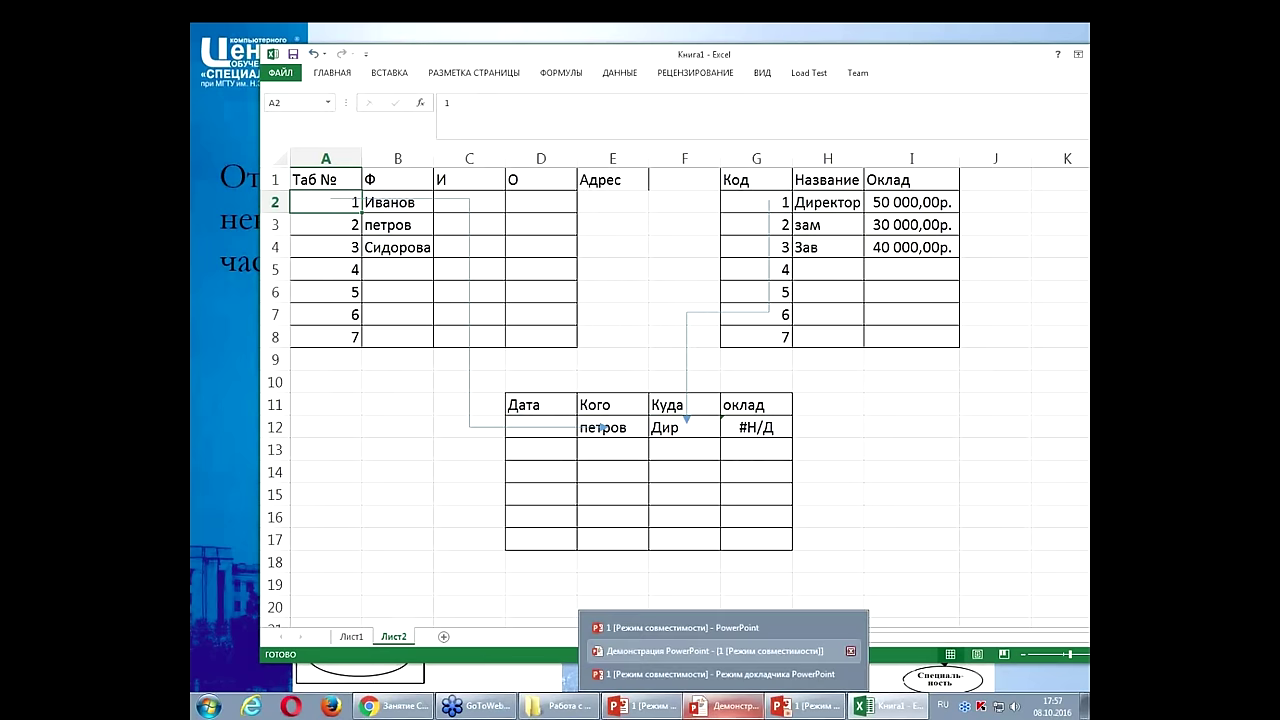
click(715, 651)
key(Left)
key(Left)
key(Left)
key(Left)
key(Left)
key(Left)
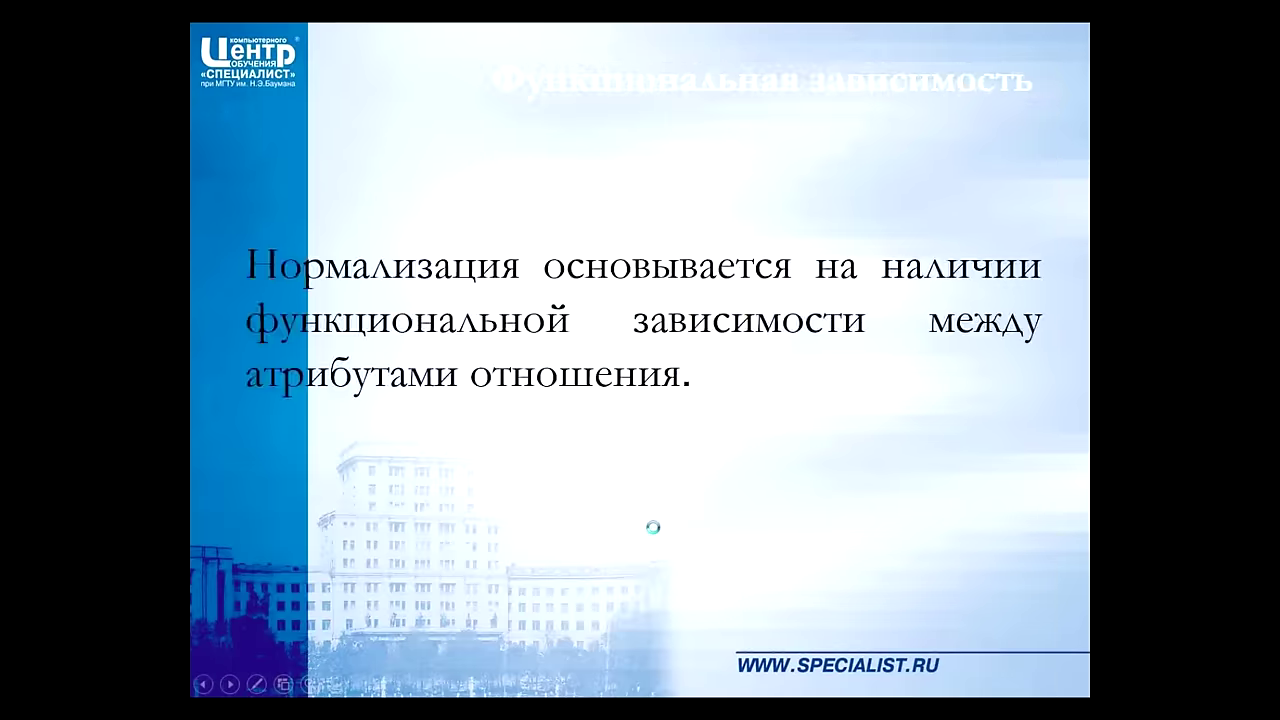
key(Left)
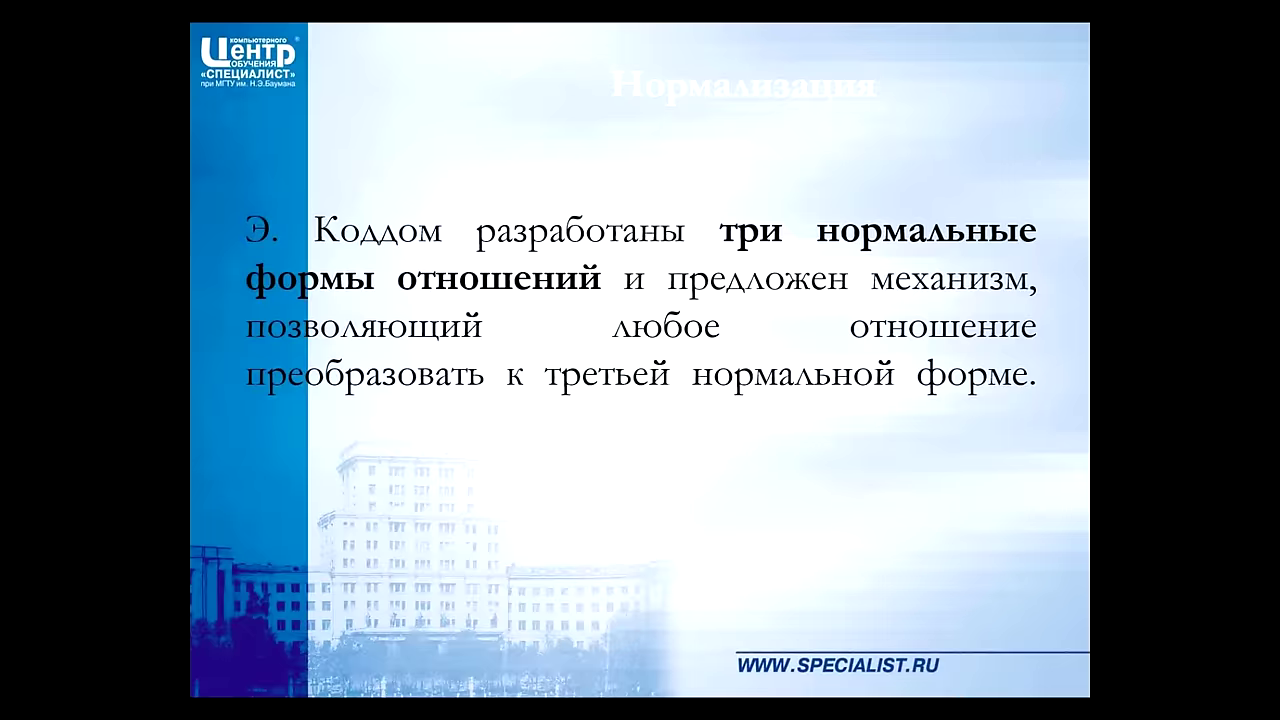
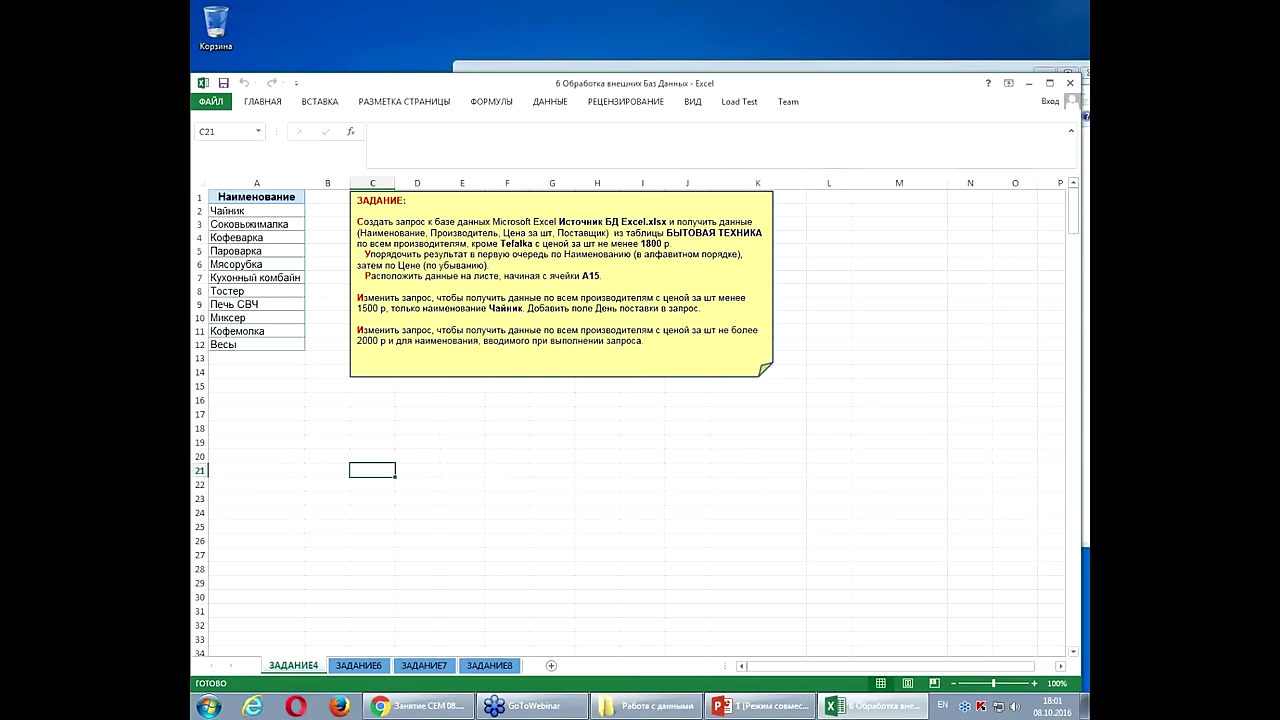
Switch to Chrome, add a blank tab and copy the specialist.ru site address from the Занятие СЕМ page
click(415, 706)
drag(1050, 15, 822, 114)
click(775, 114)
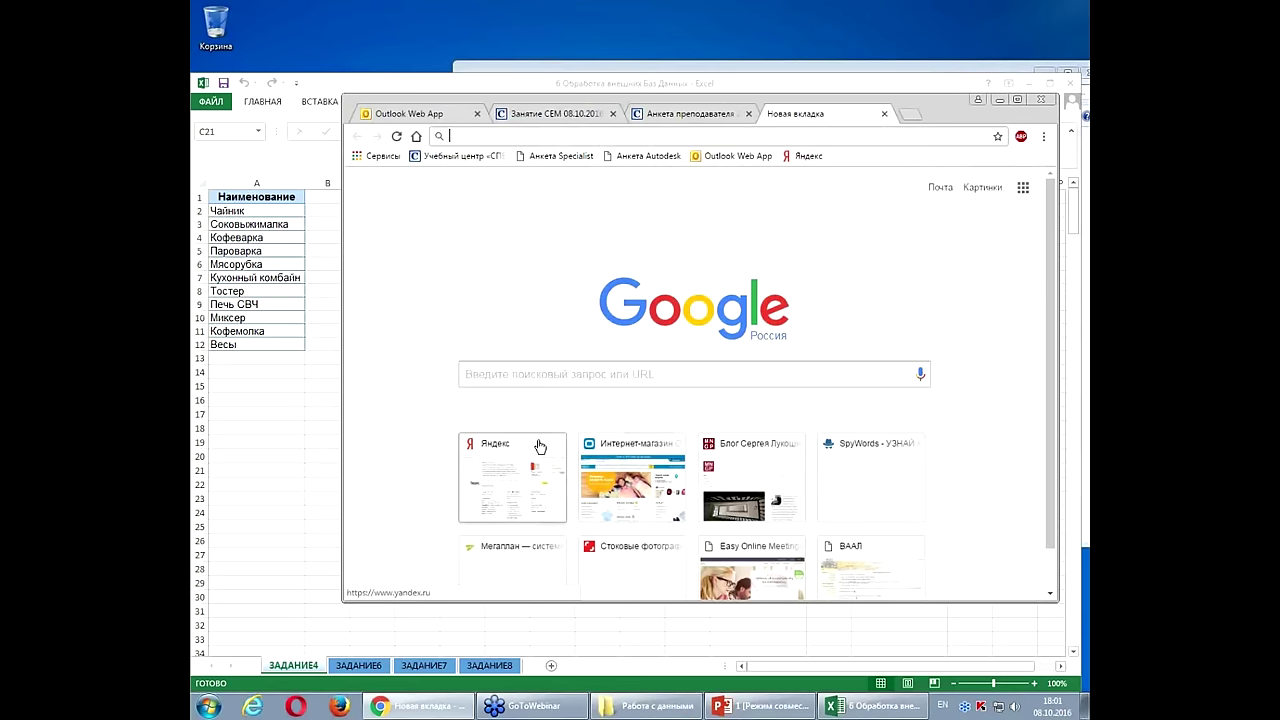
click(560, 114)
click(527, 137)
right_click(456, 137)
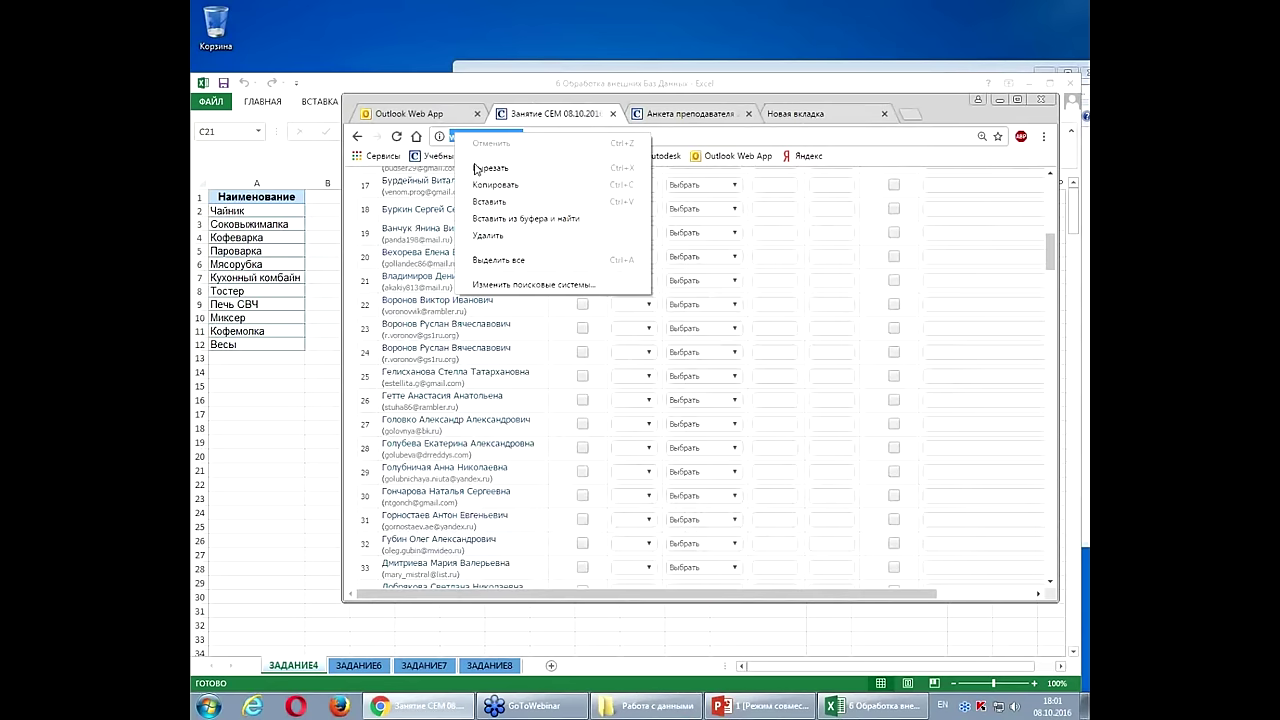
click(482, 184)
click(792, 118)
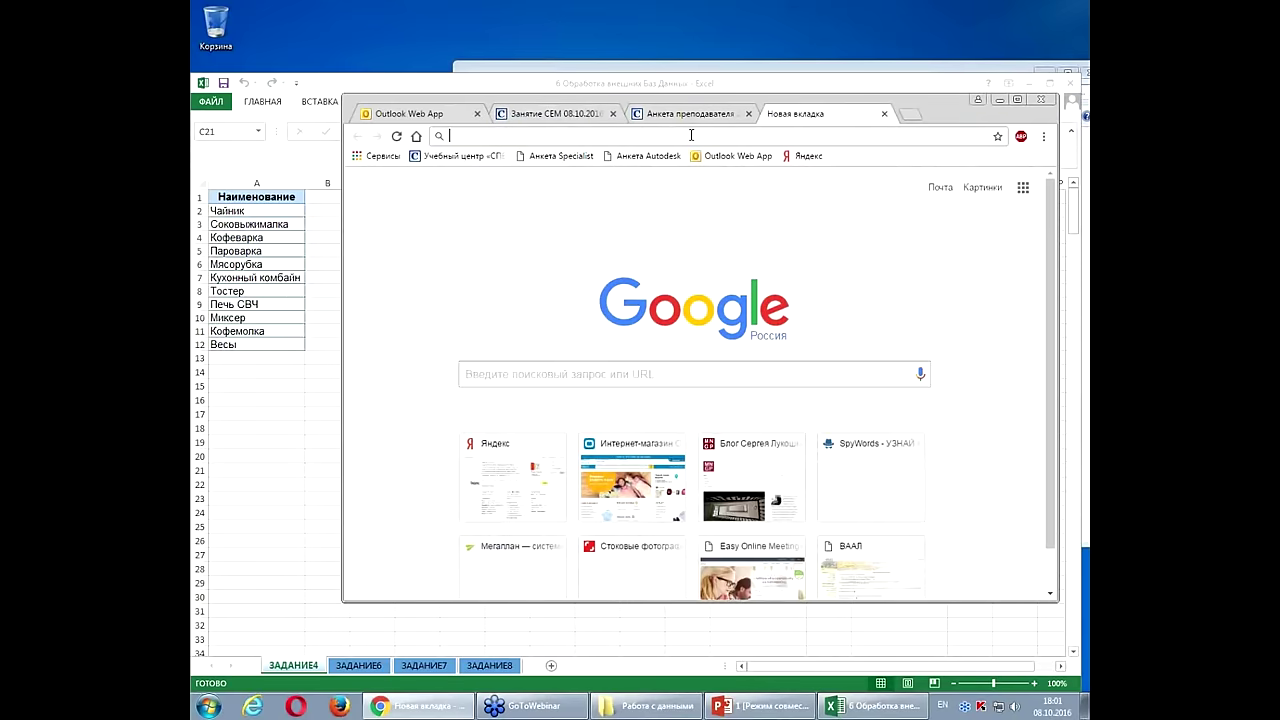
right_click(690, 137)
click(725, 204)
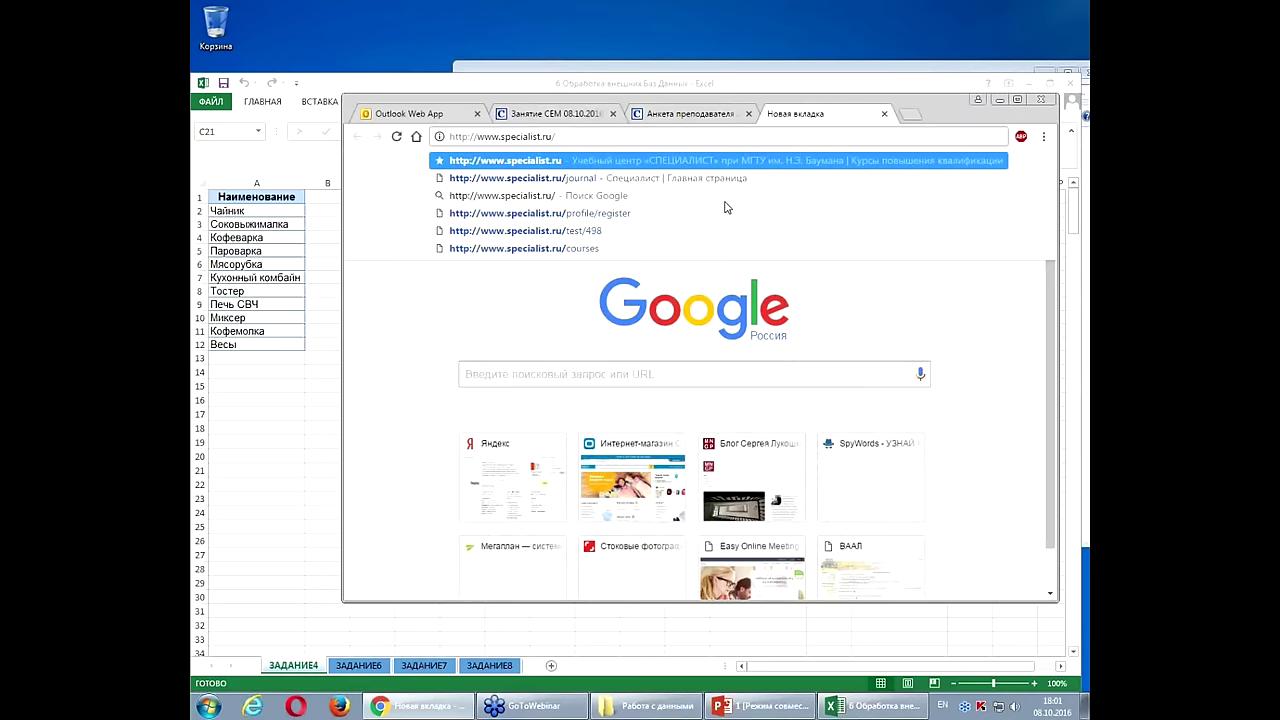
key(Return)
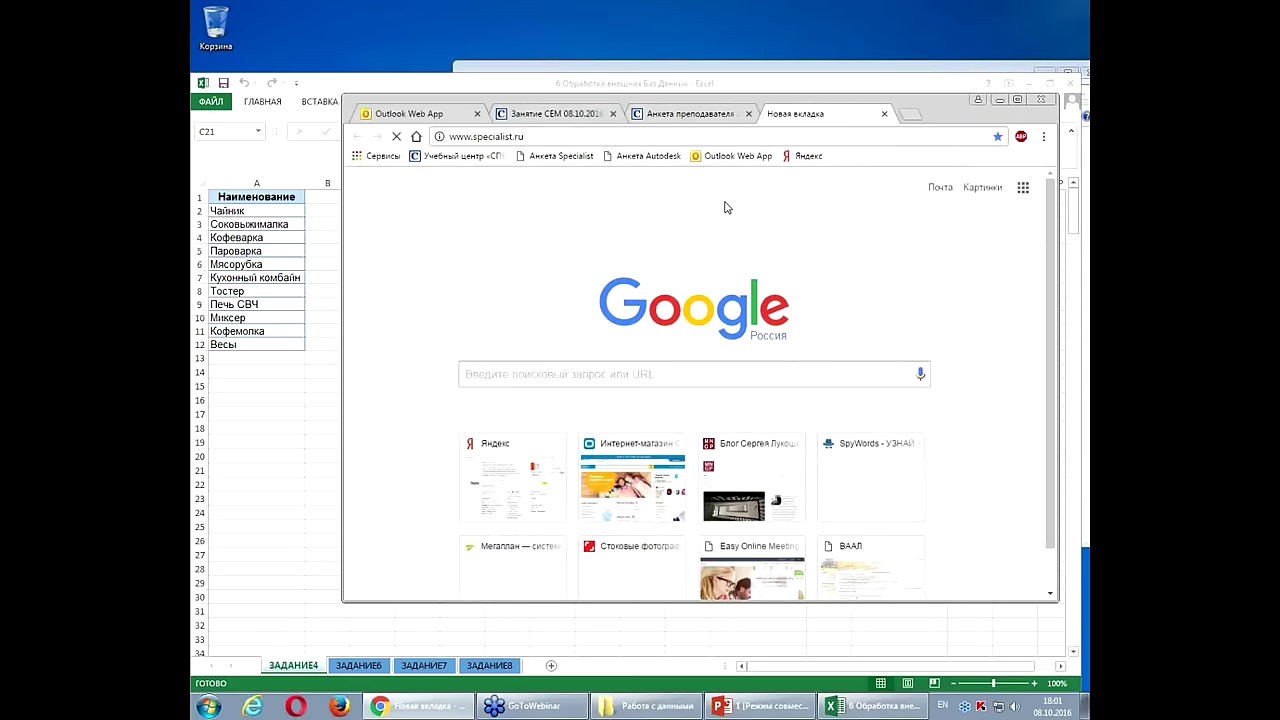
Maximize the browser, open the Программирование и СУБД section and look through its course lists, including the СУБД courses
click(1017, 99)
scroll(598, 298, down, 4)
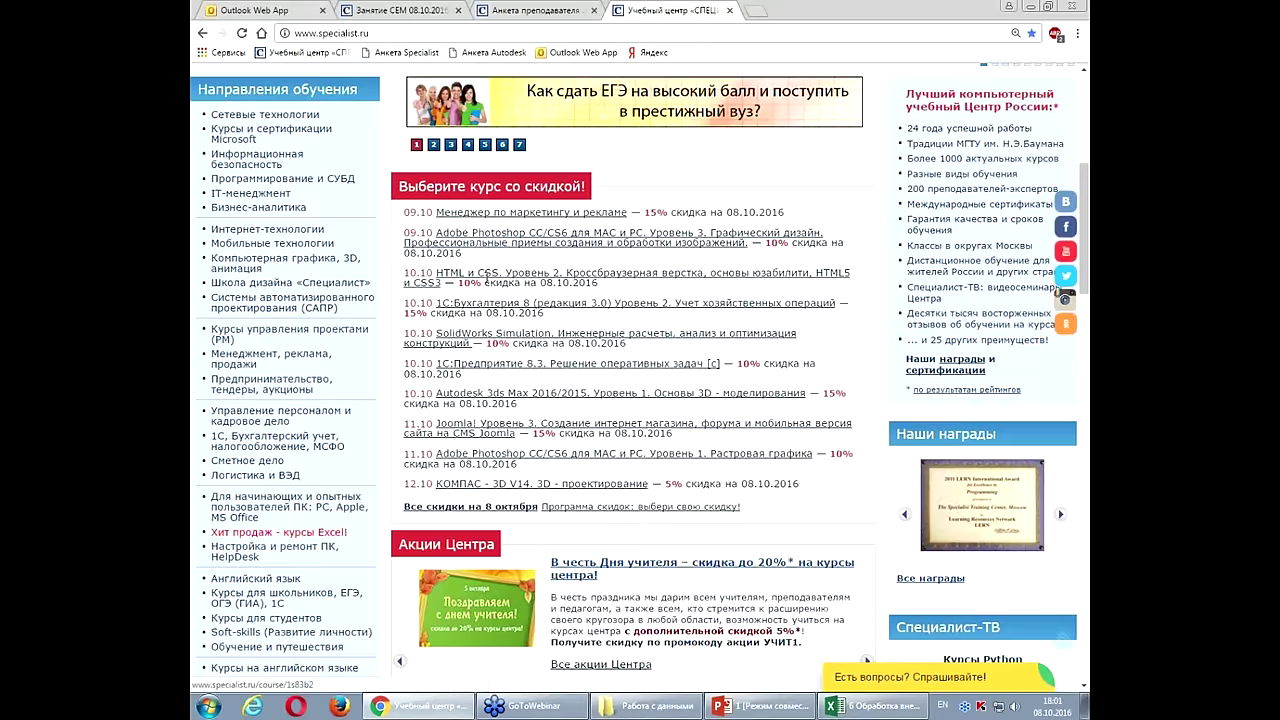
click(342, 184)
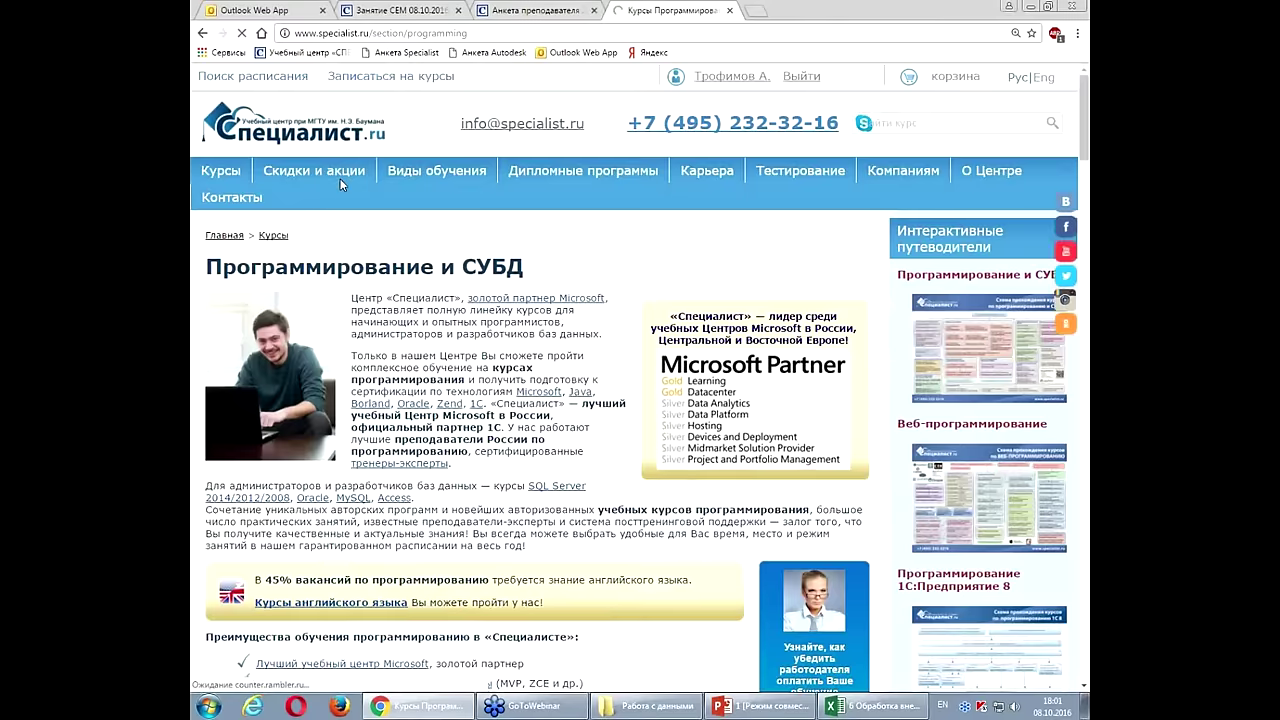
scroll(383, 224, down, 10)
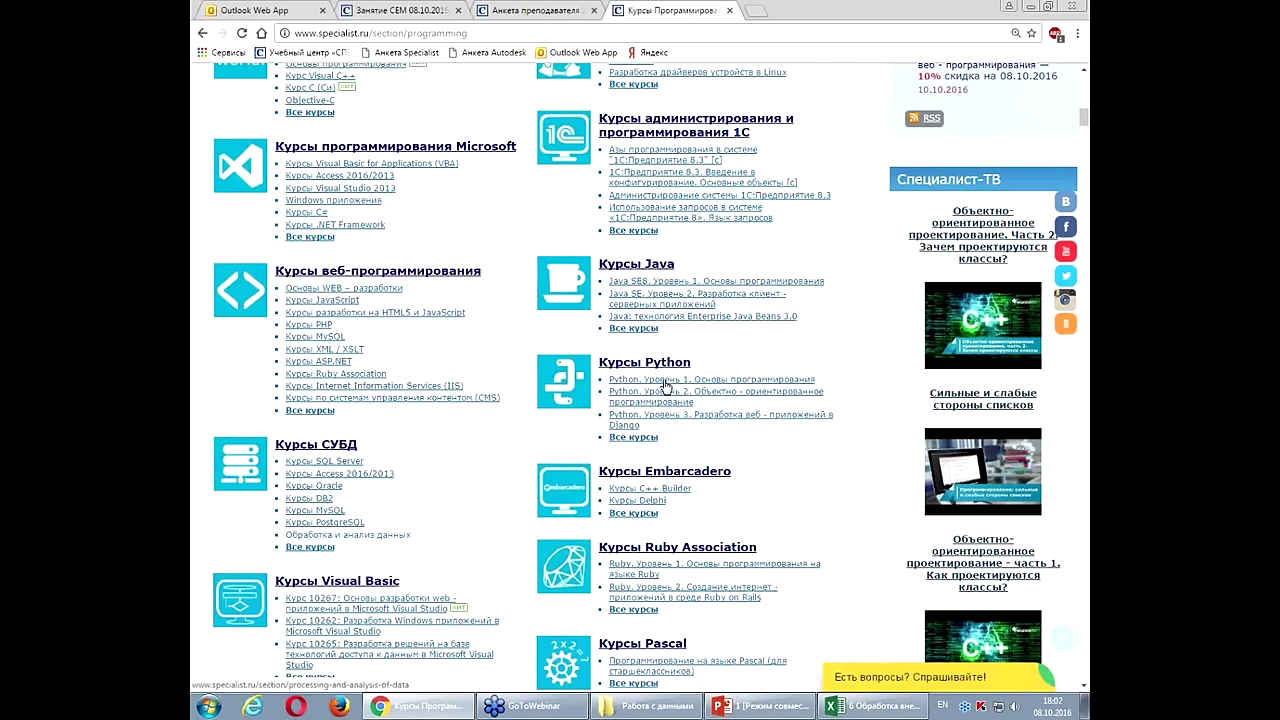
scroll(460, 448, down, 2)
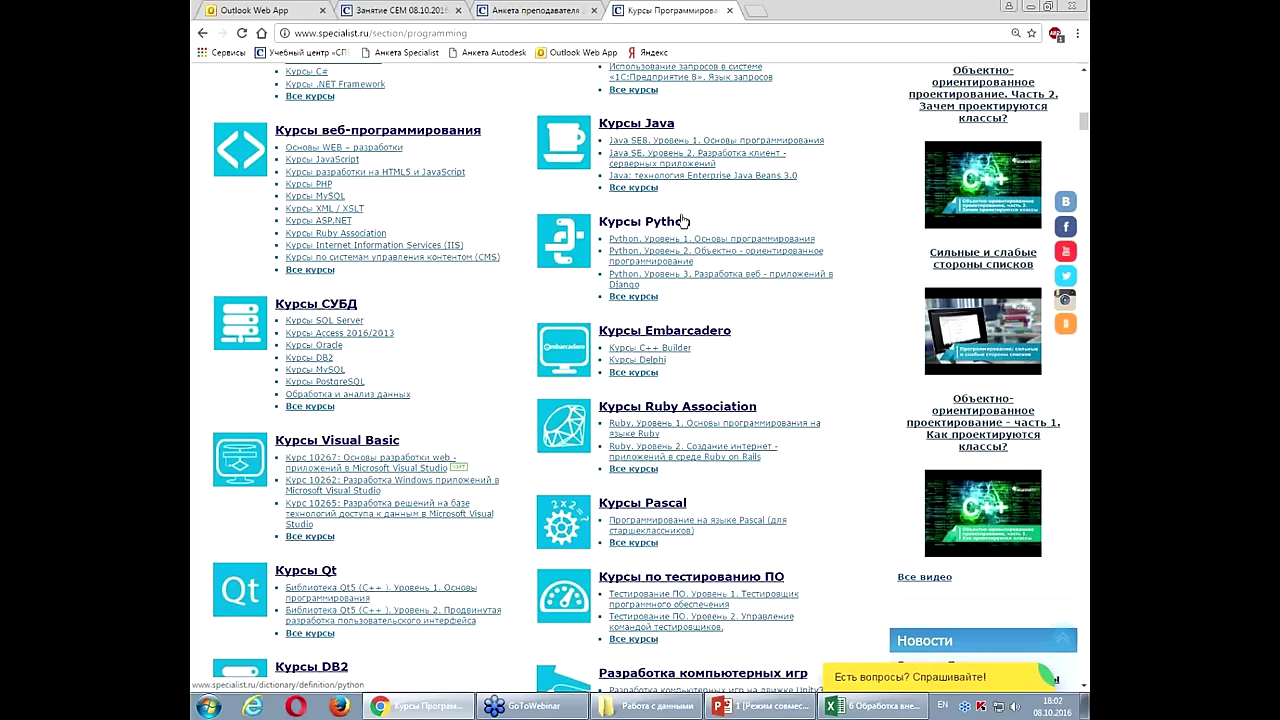
scroll(681, 220, up, 2)
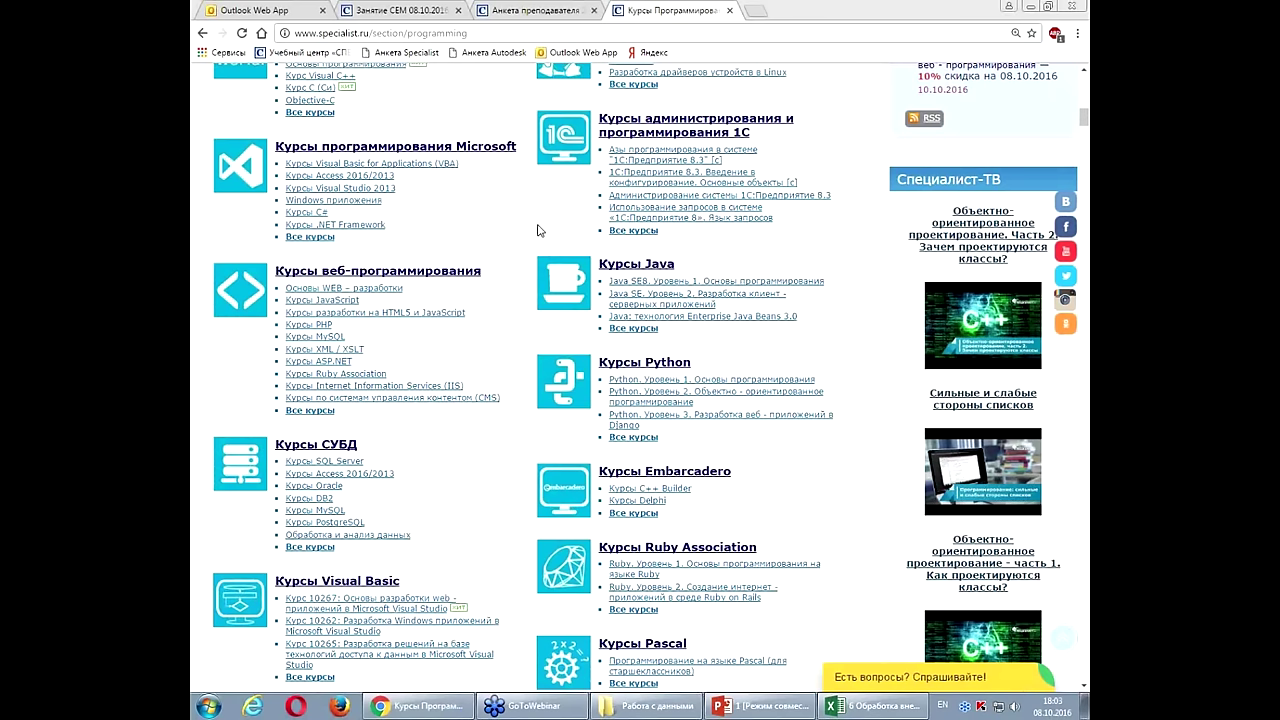
Return to the Excel workbook and start a Microsoft Query external data import, choosing Excel Files* as the data source
click(1004, 8)
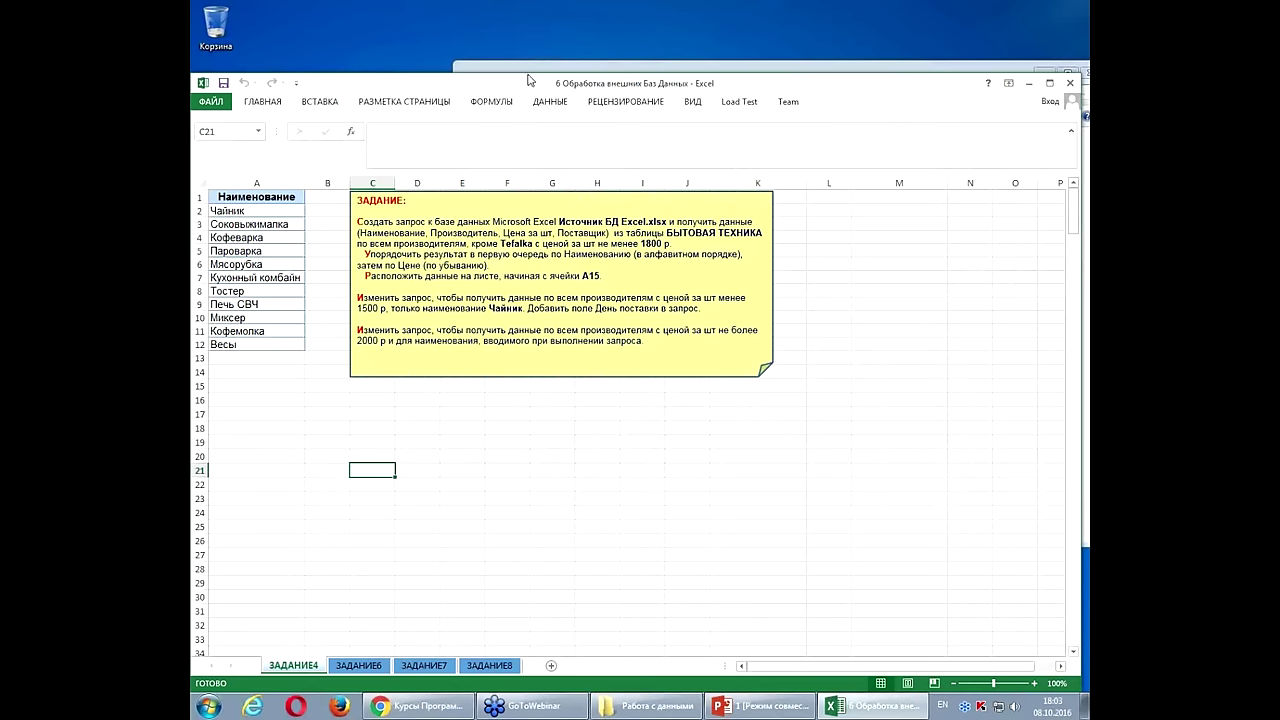
click(552, 104)
click(259, 158)
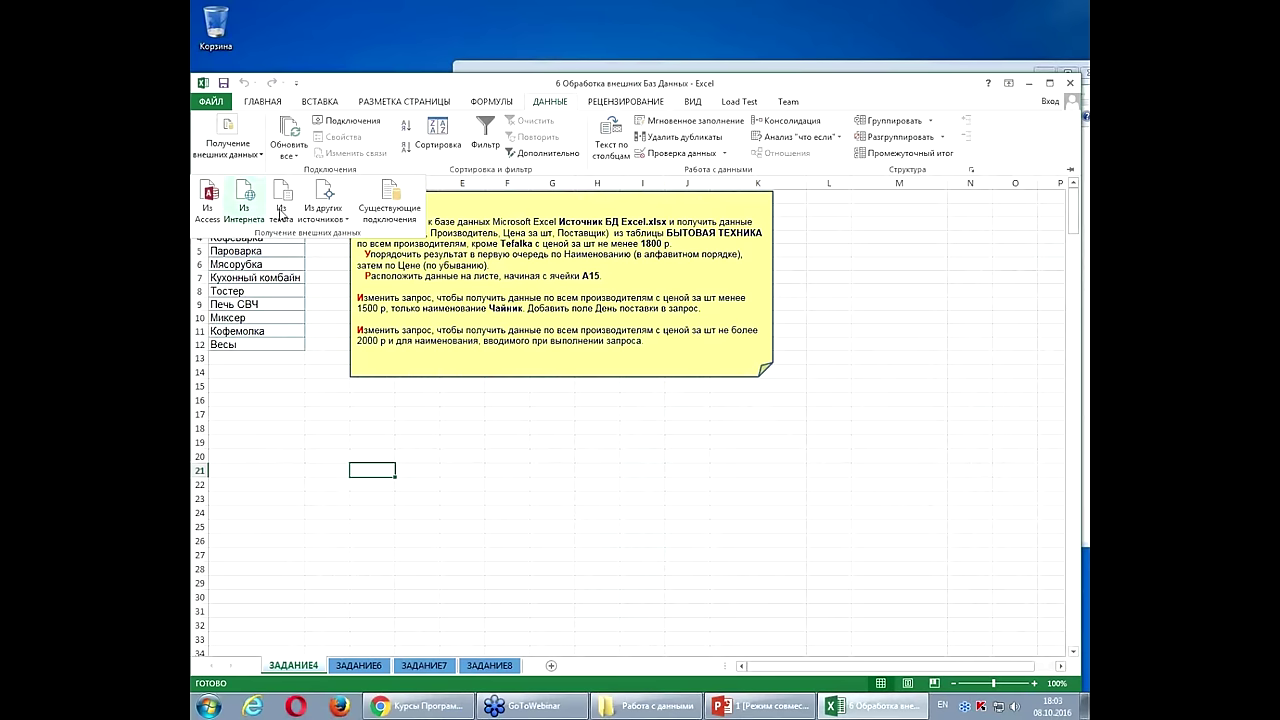
click(340, 212)
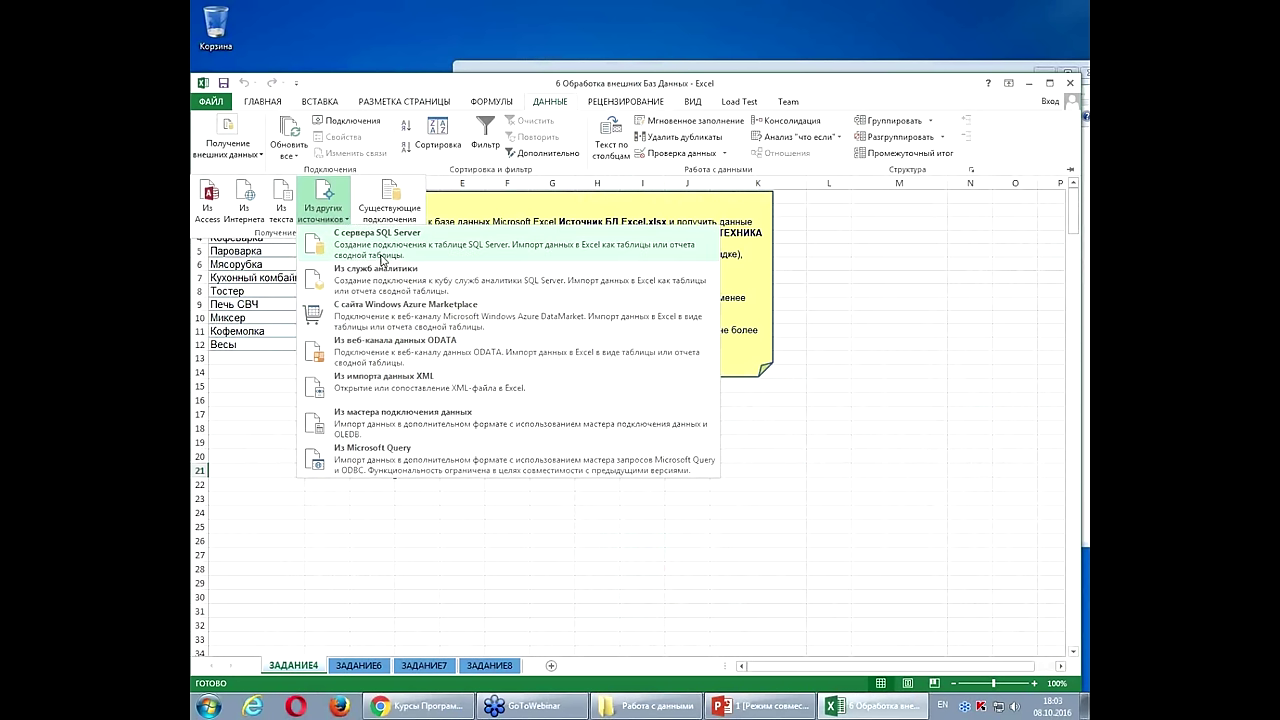
click(344, 460)
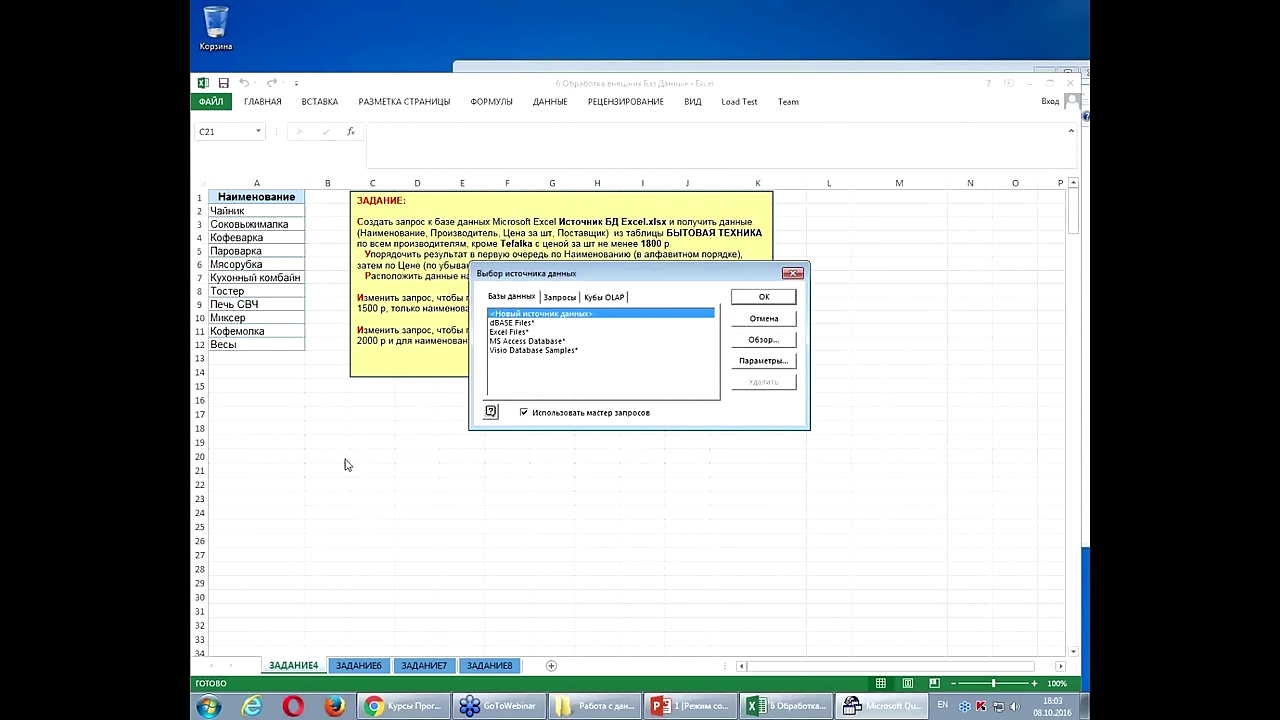
click(530, 323)
click(521, 333)
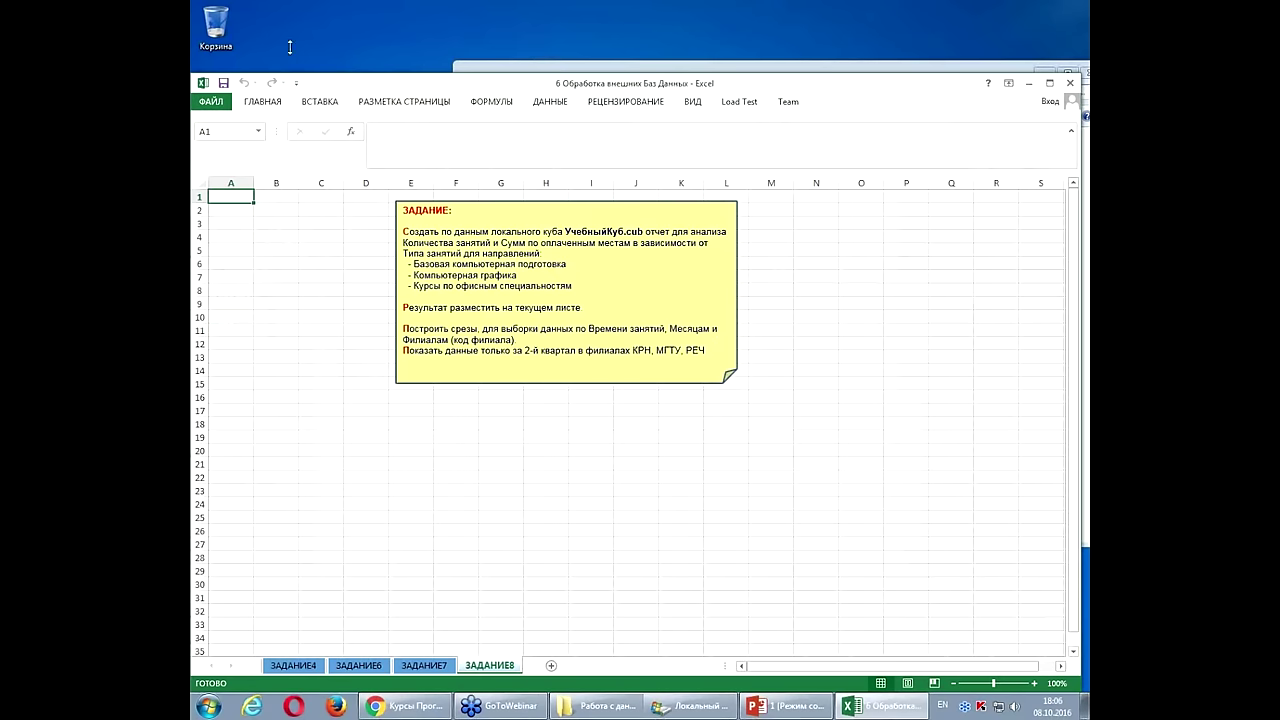
click(320, 102)
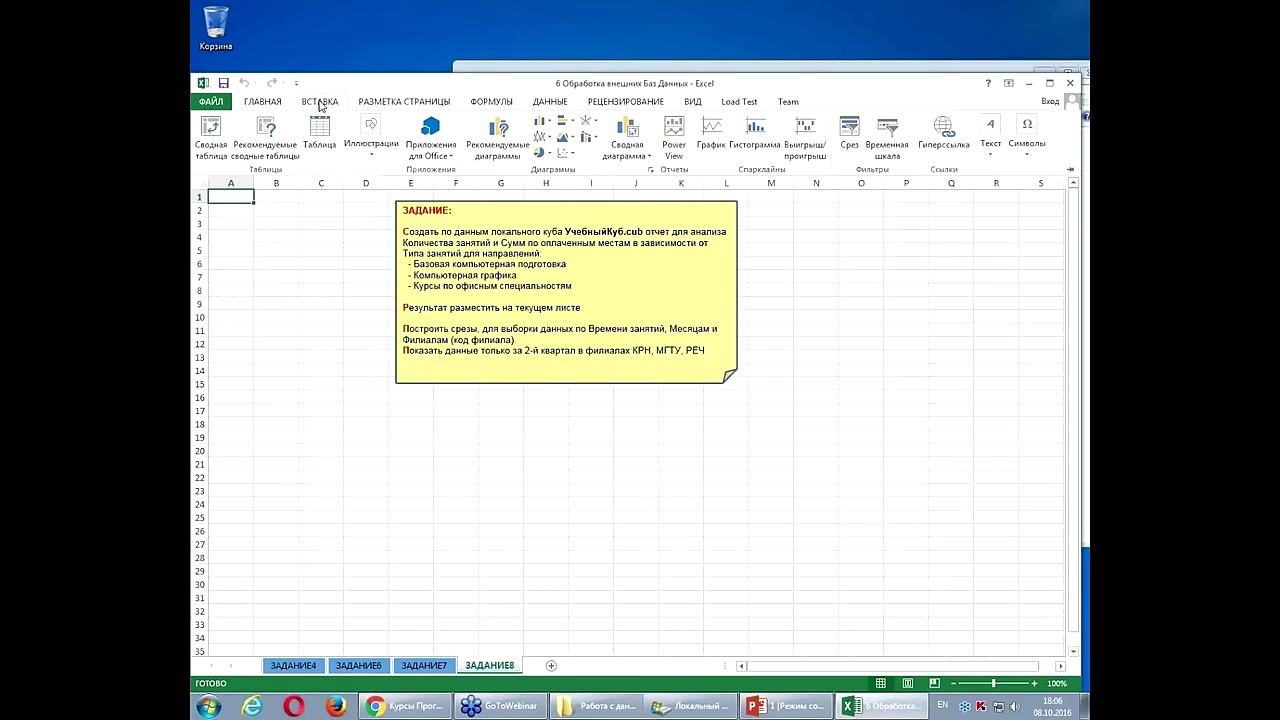
click(205, 152)
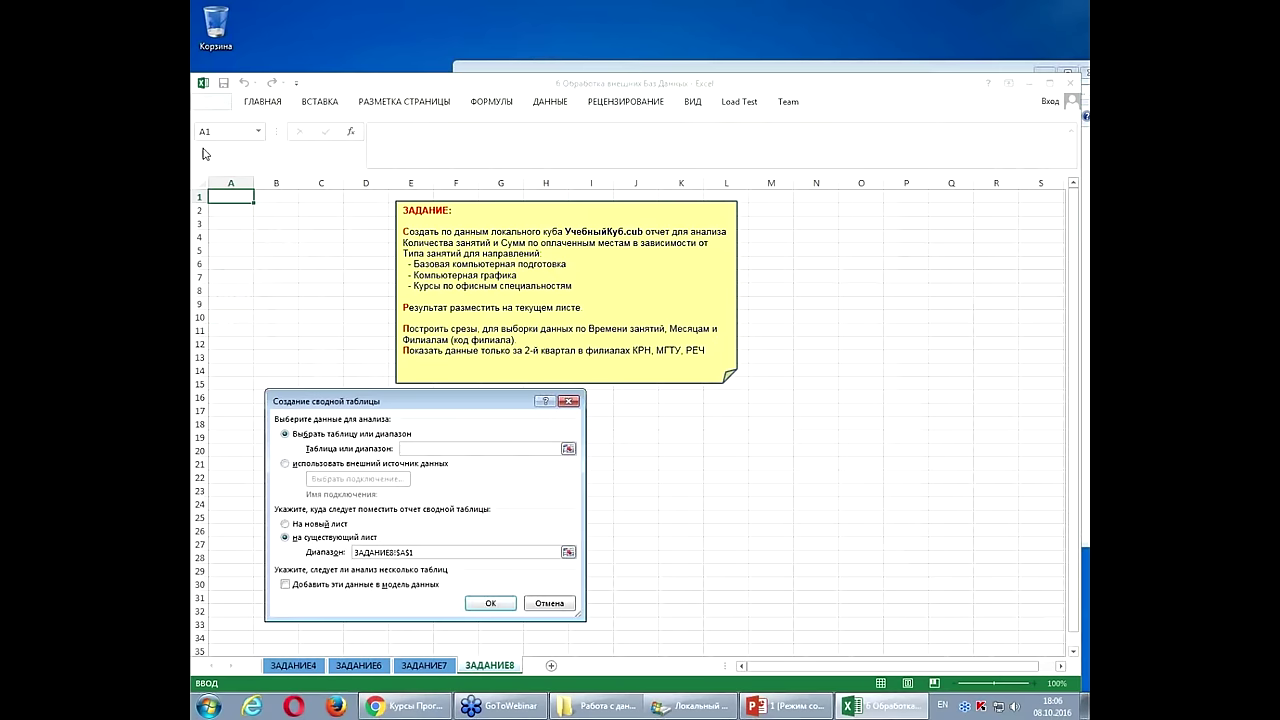
click(286, 465)
click(326, 482)
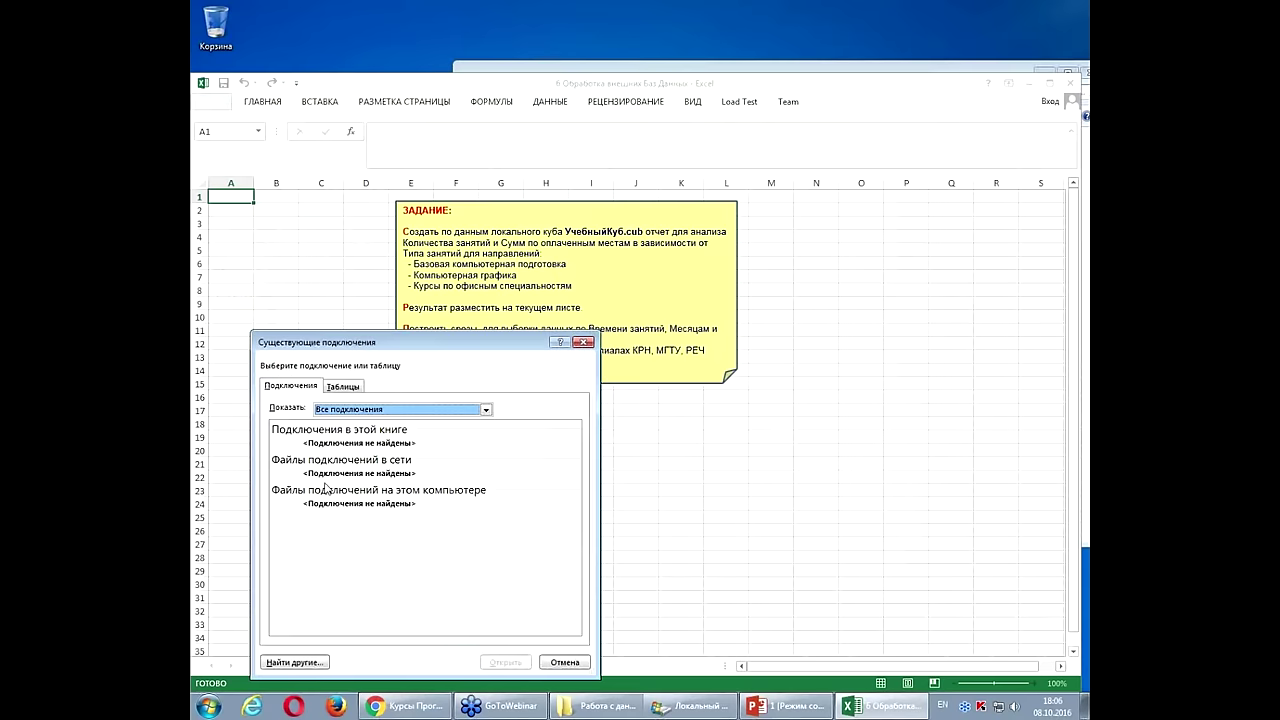
click(318, 663)
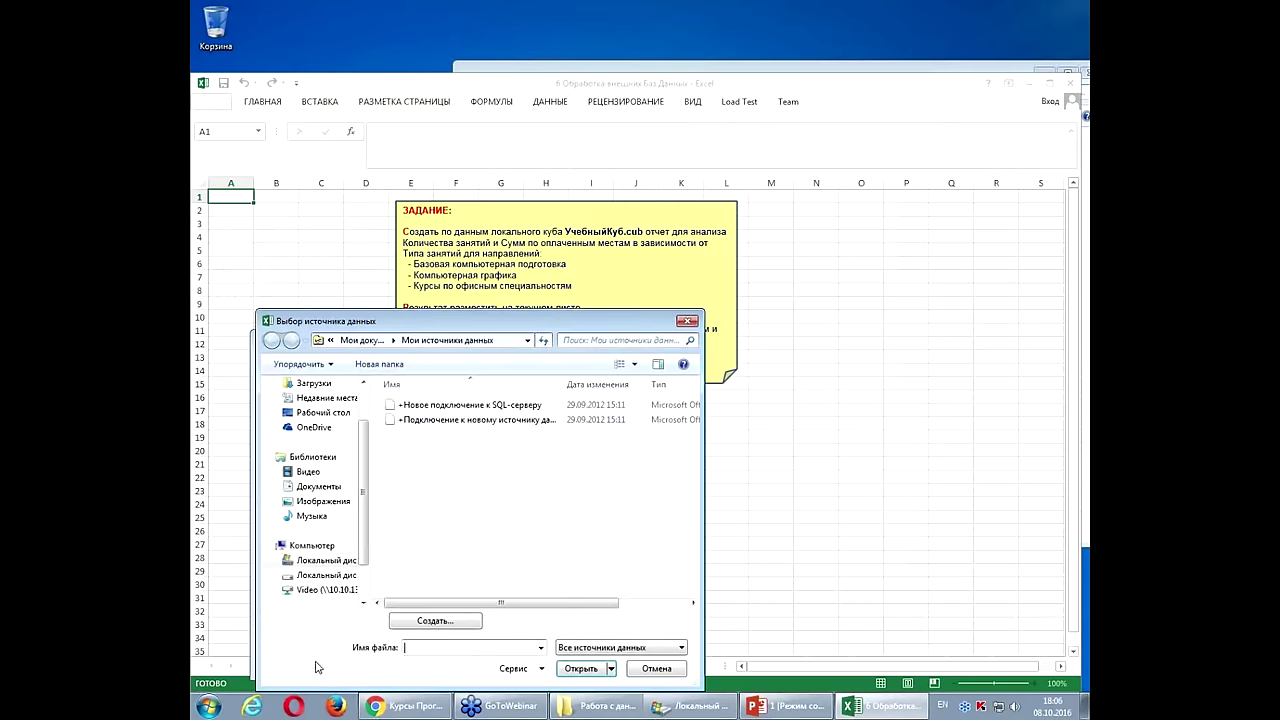
click(323, 416)
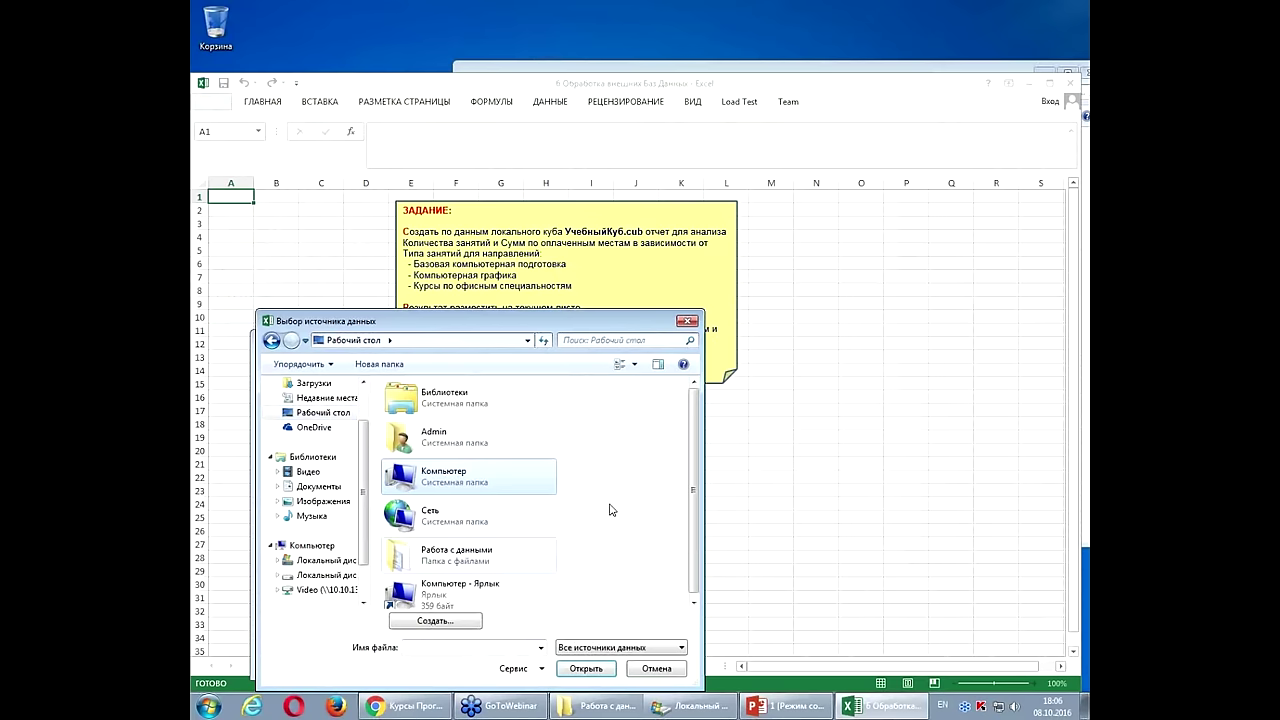
double_click(468, 552)
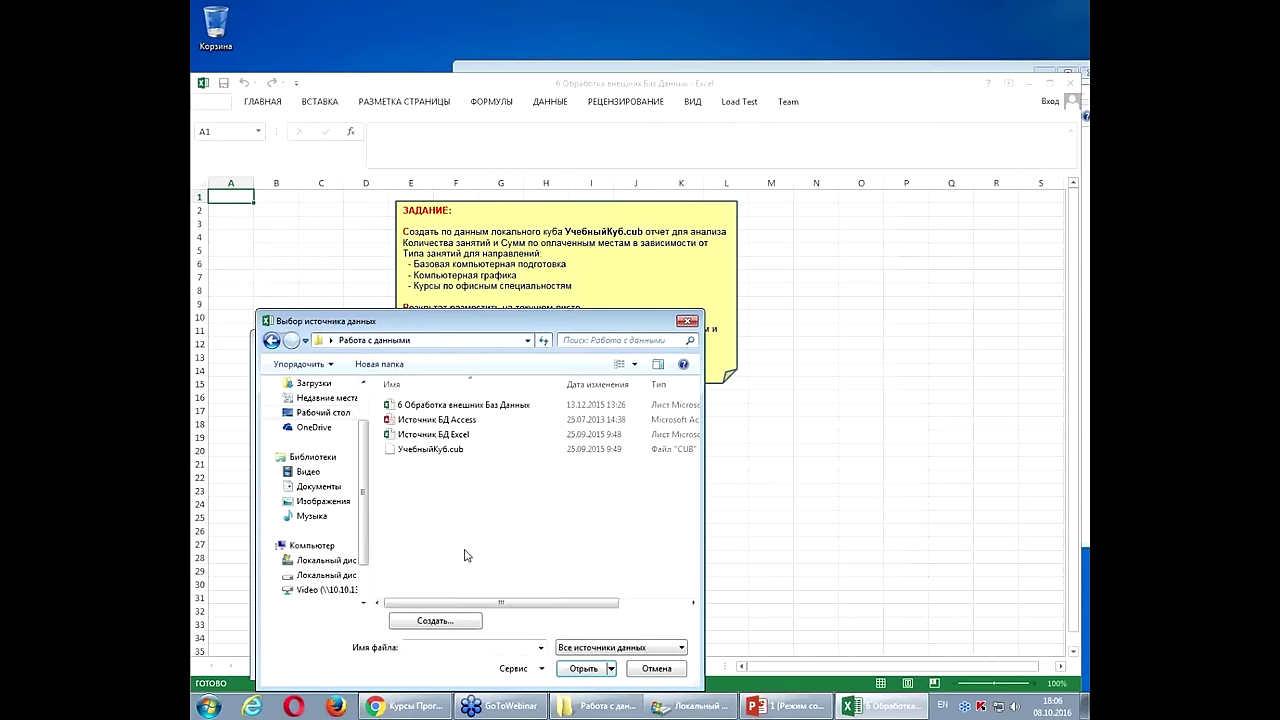
click(681, 648)
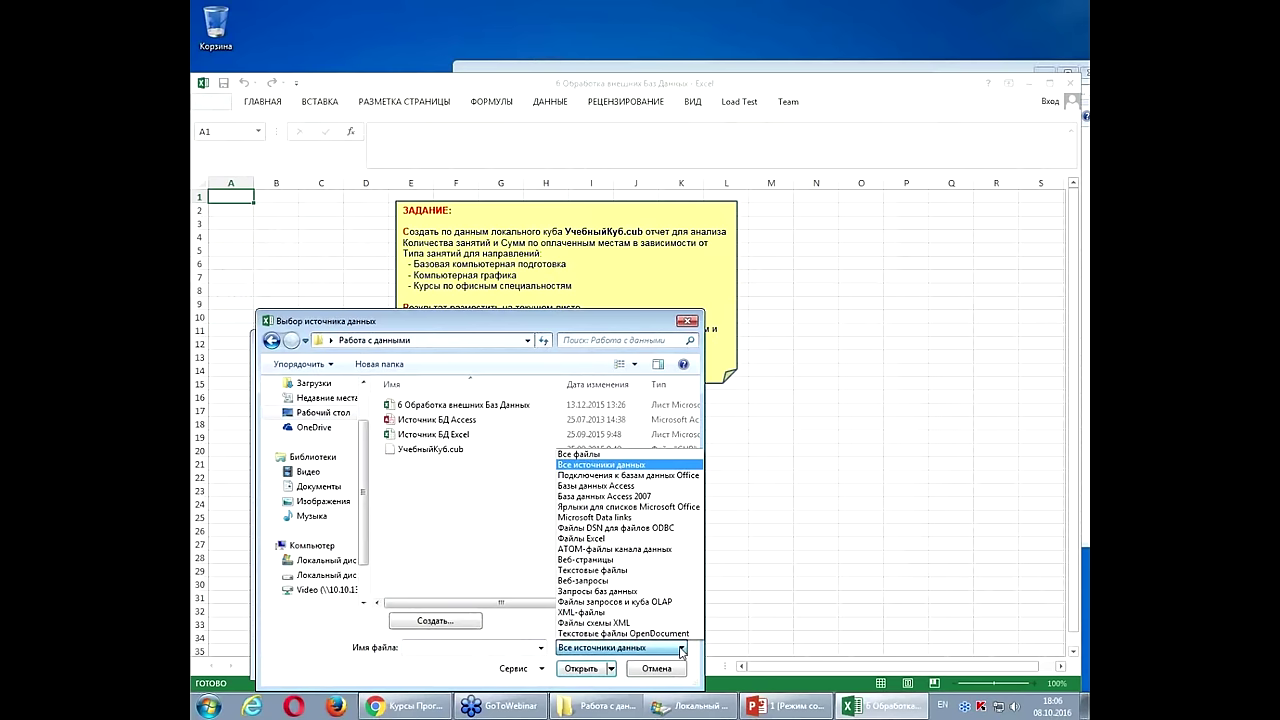
click(421, 510)
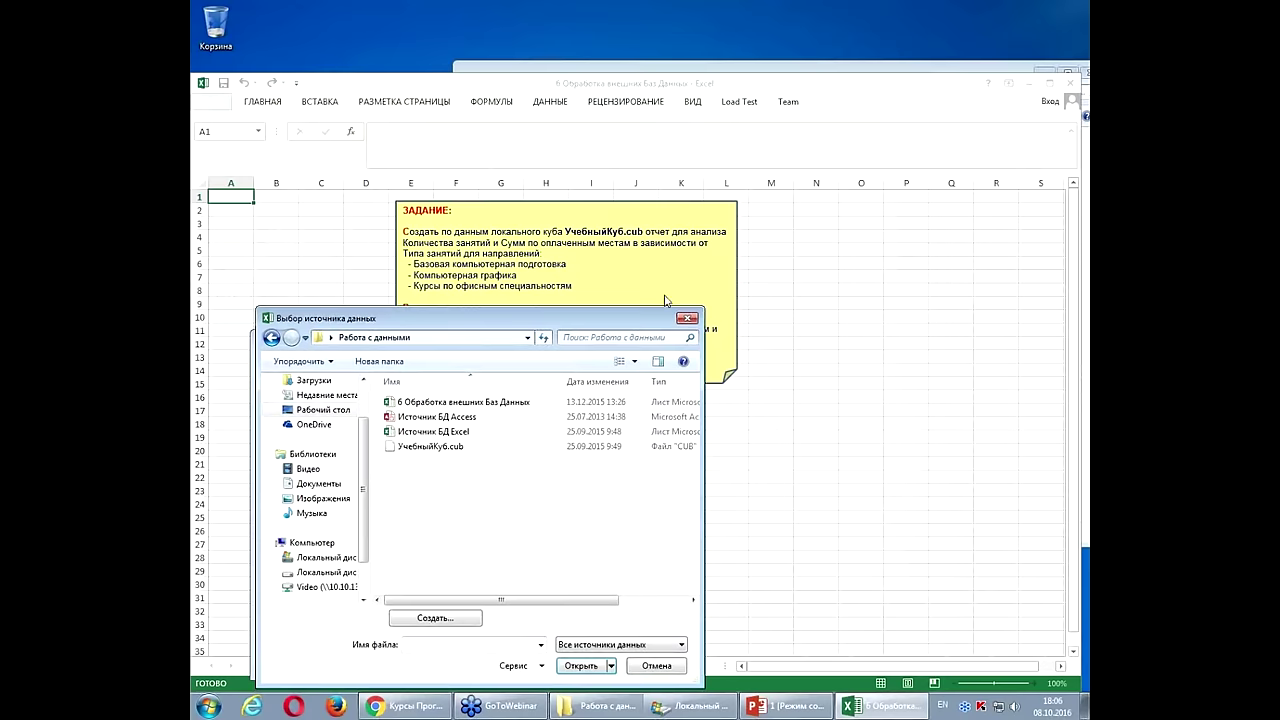
click(687, 321)
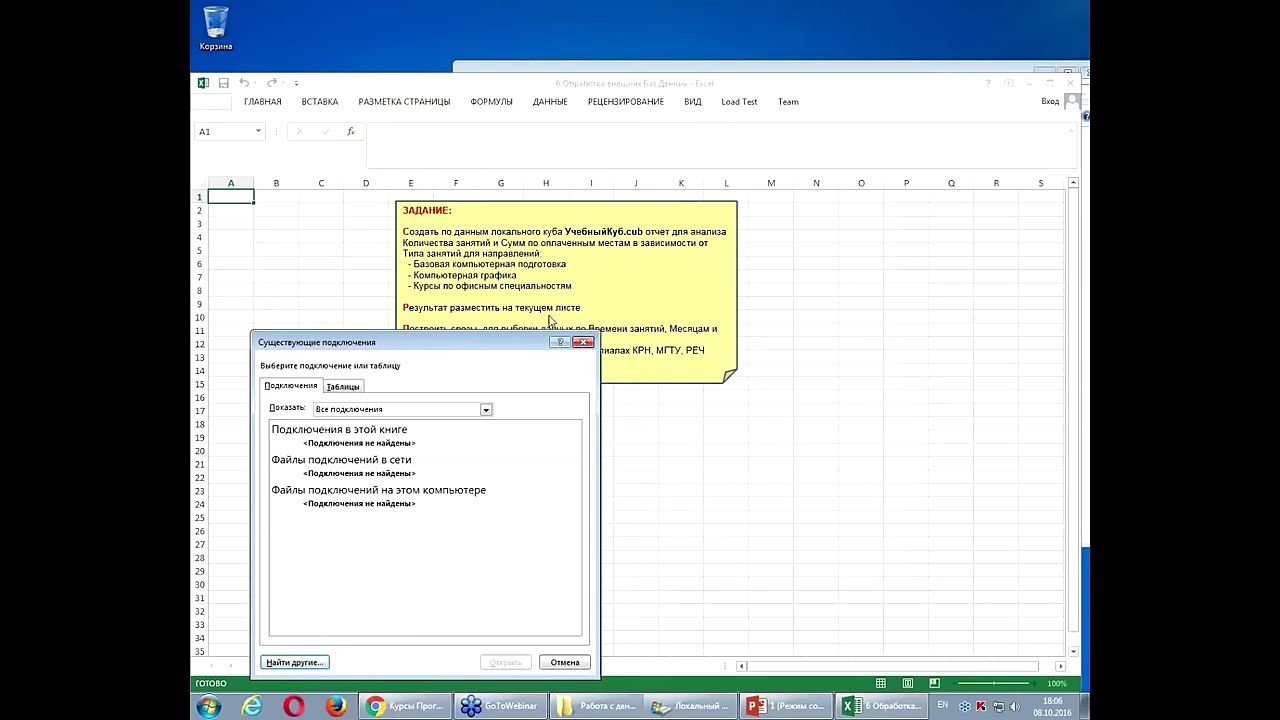
click(583, 342)
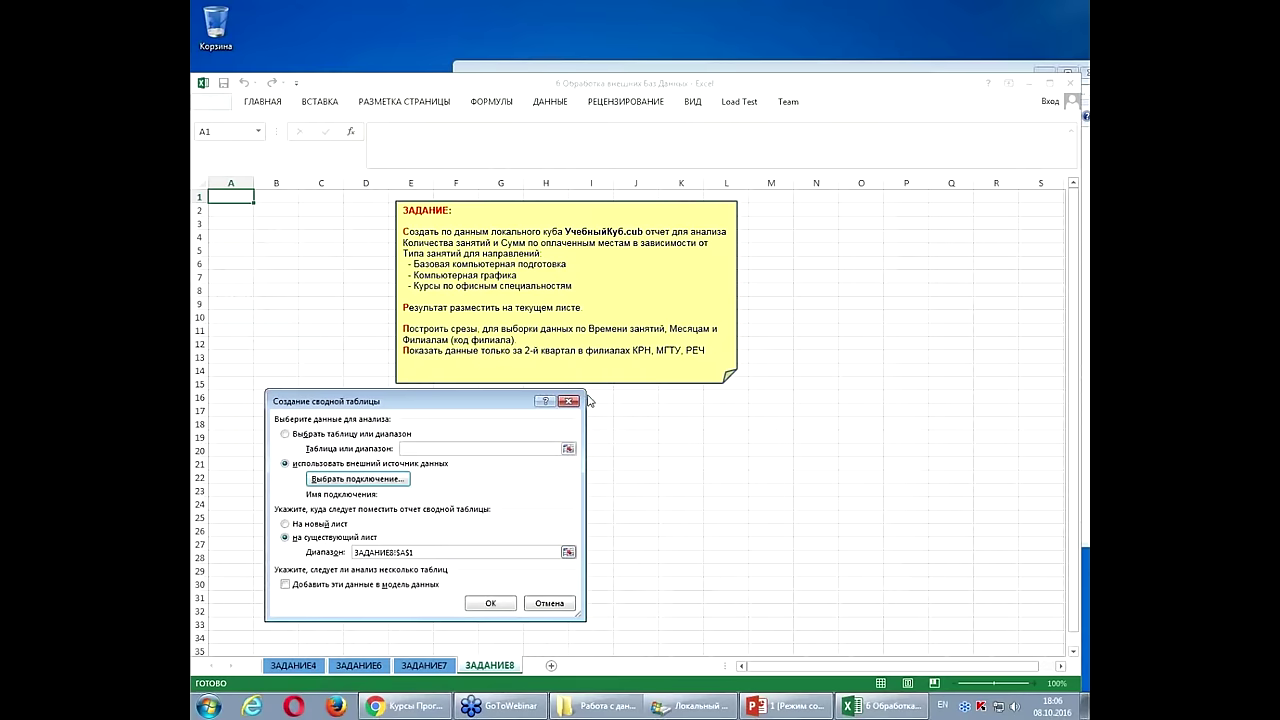
click(569, 401)
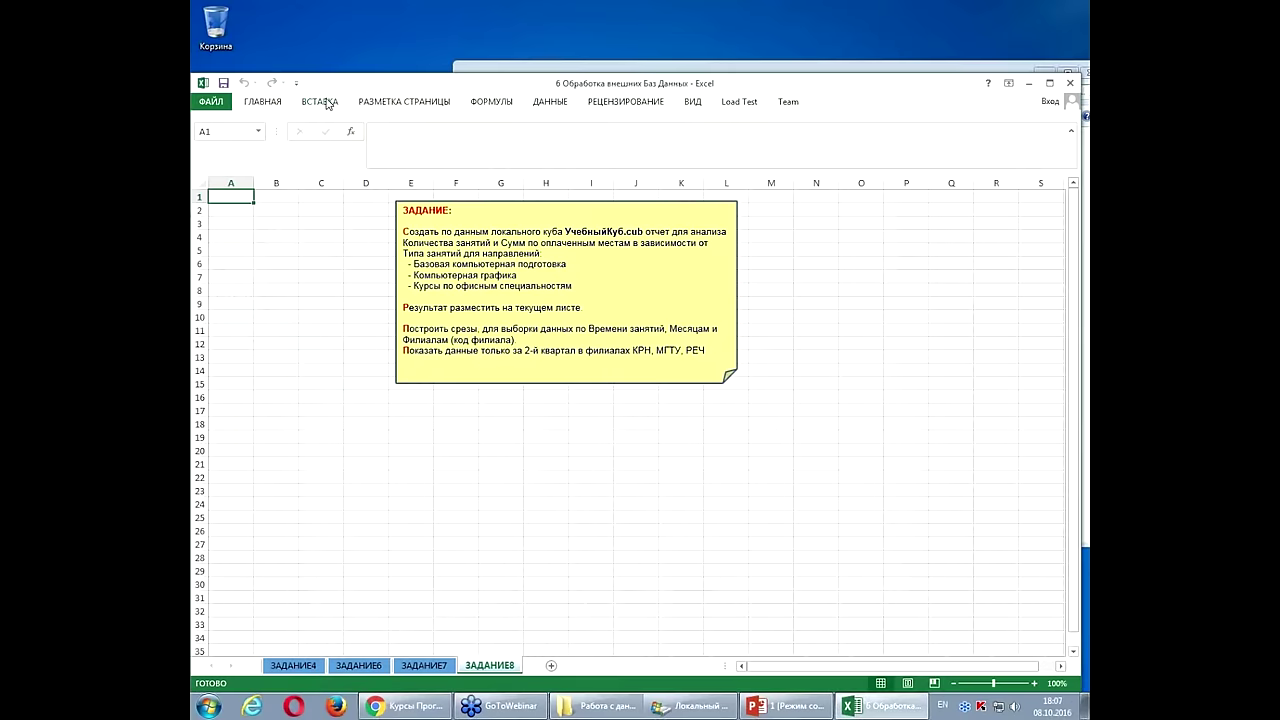
Create a PivotTable at A1 of ЗАДАНИЕ8 from an external data source, connecting to УчебныйКуб.cub in the desktop folder Работа с данными
click(329, 104)
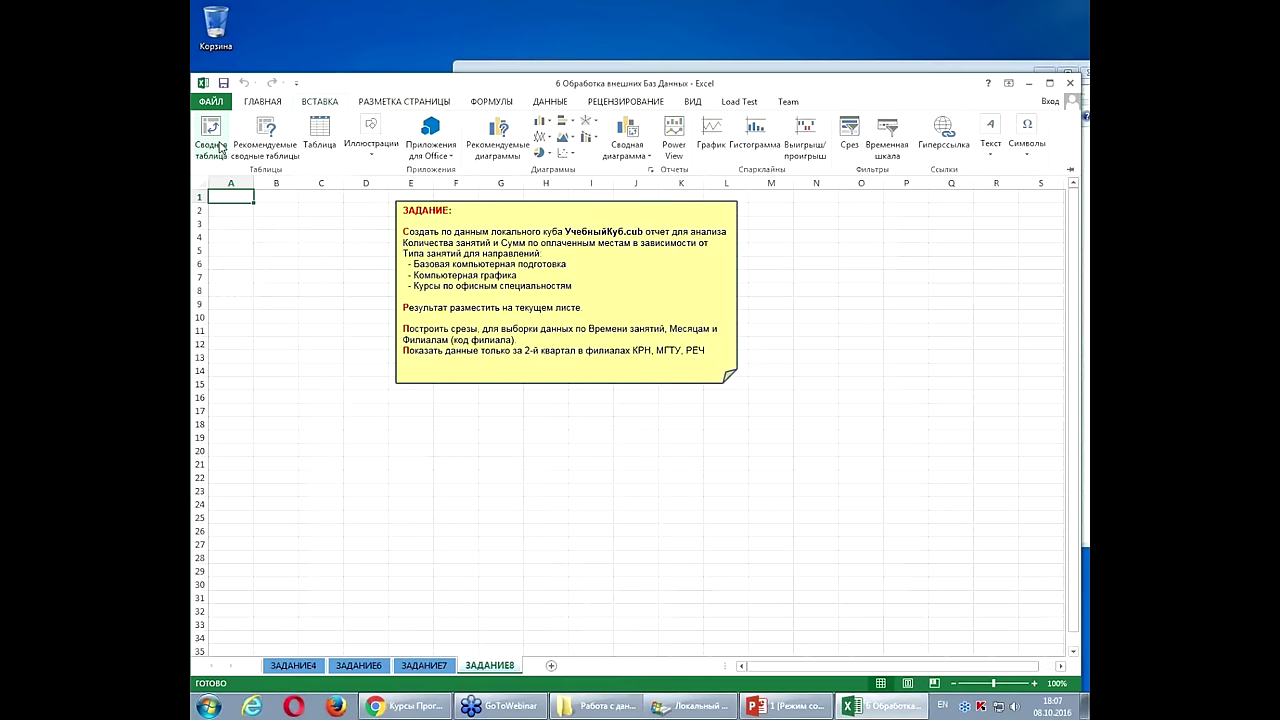
click(222, 146)
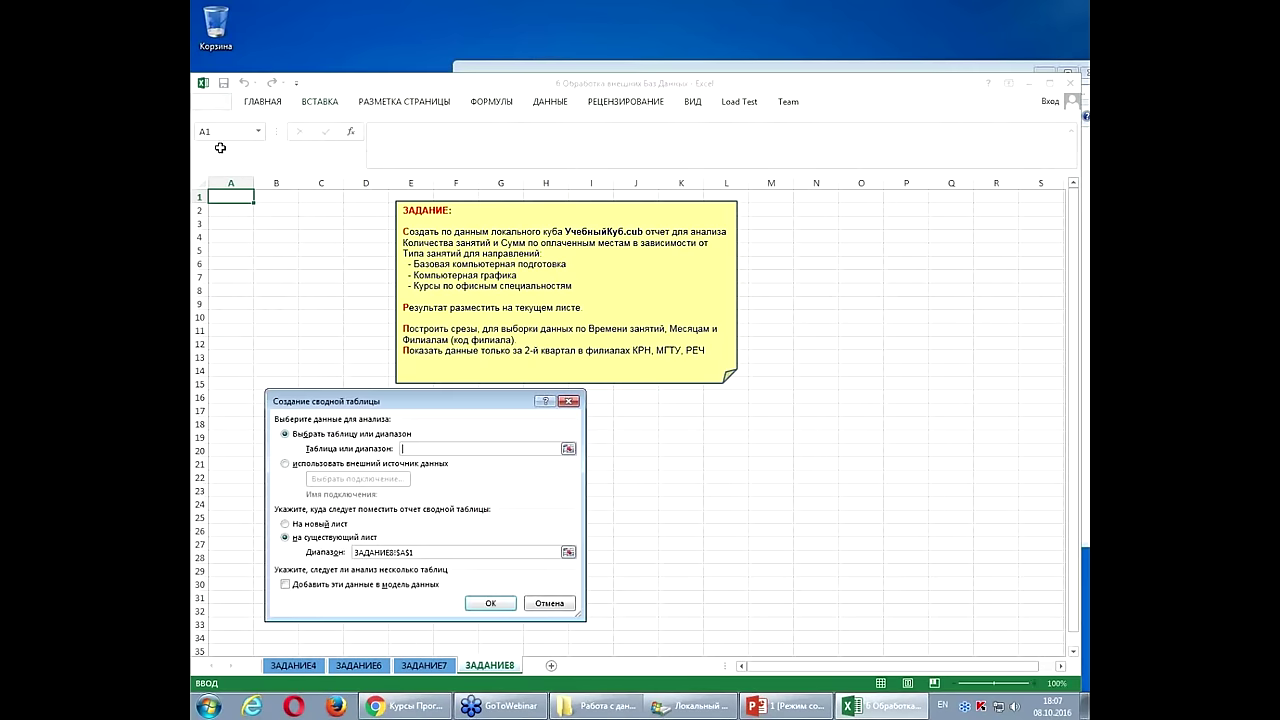
click(286, 465)
click(343, 480)
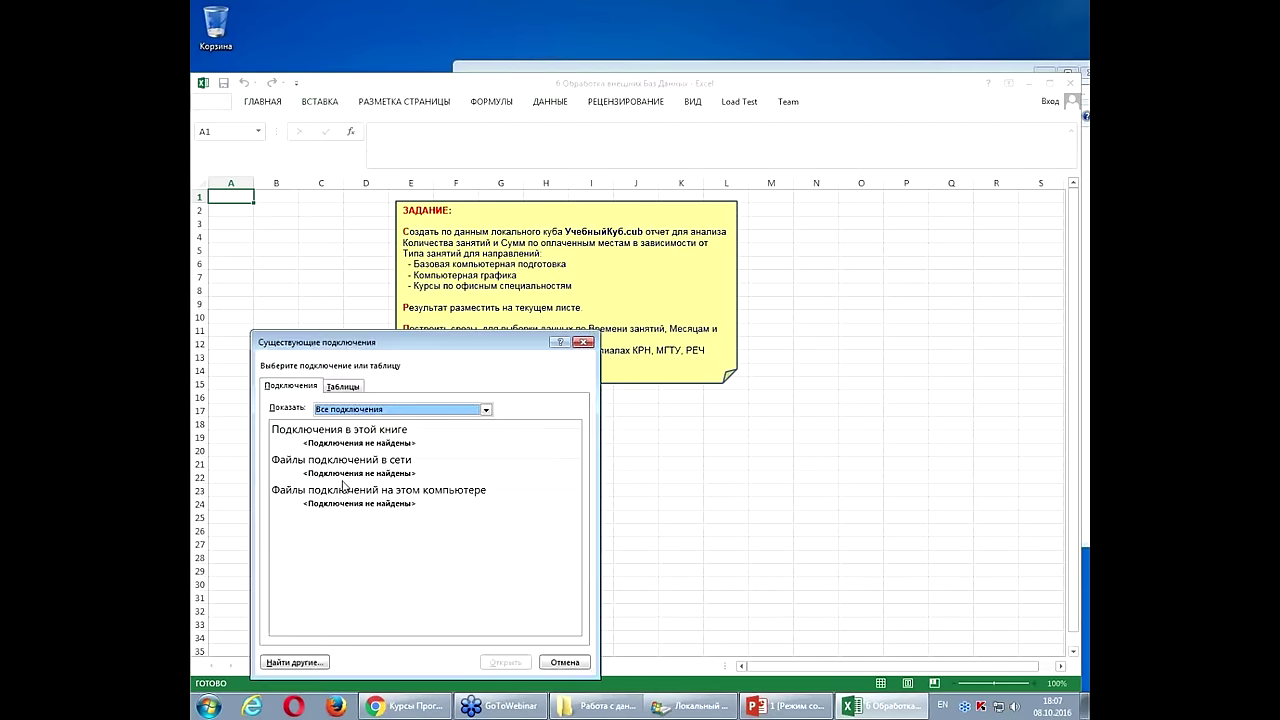
click(300, 663)
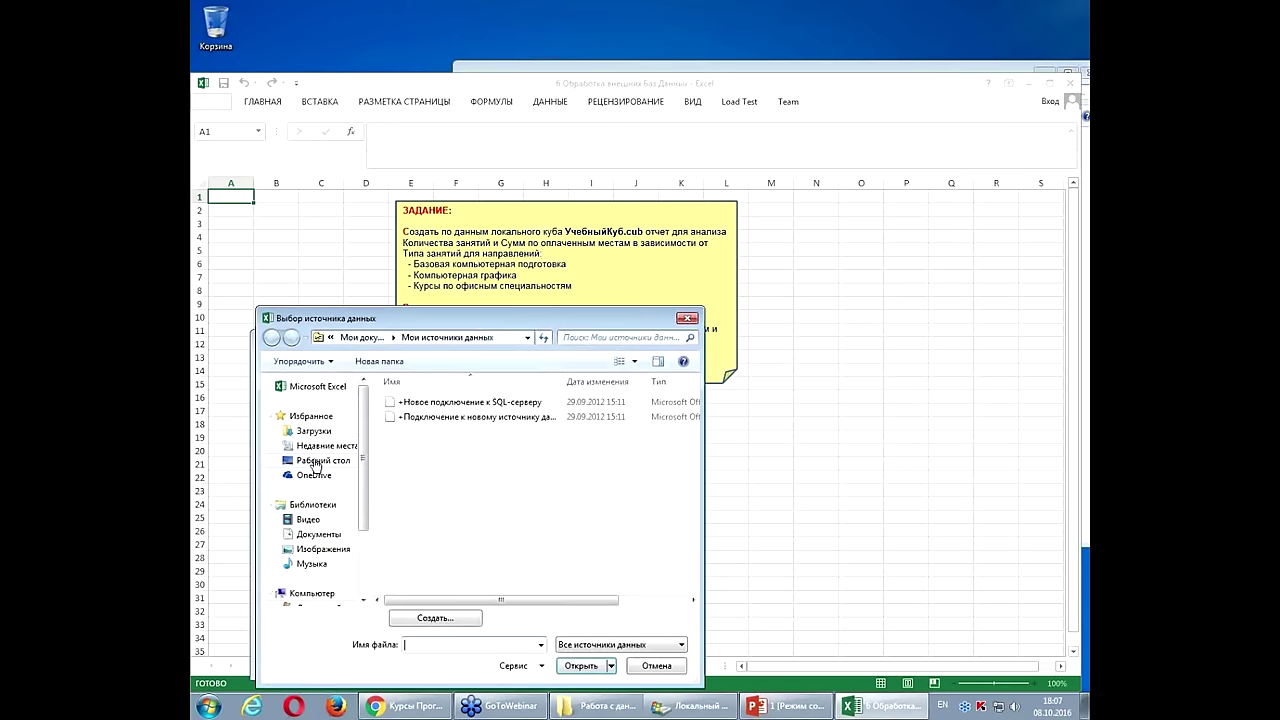
click(320, 461)
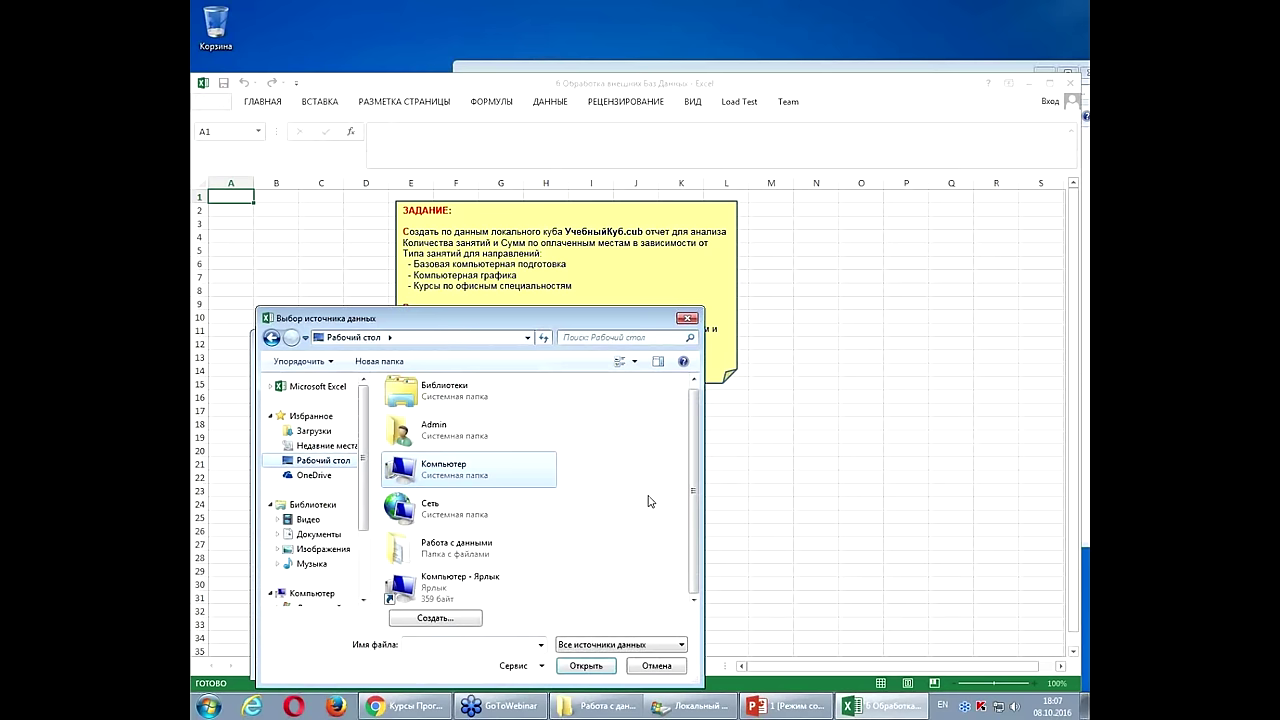
double_click(480, 556)
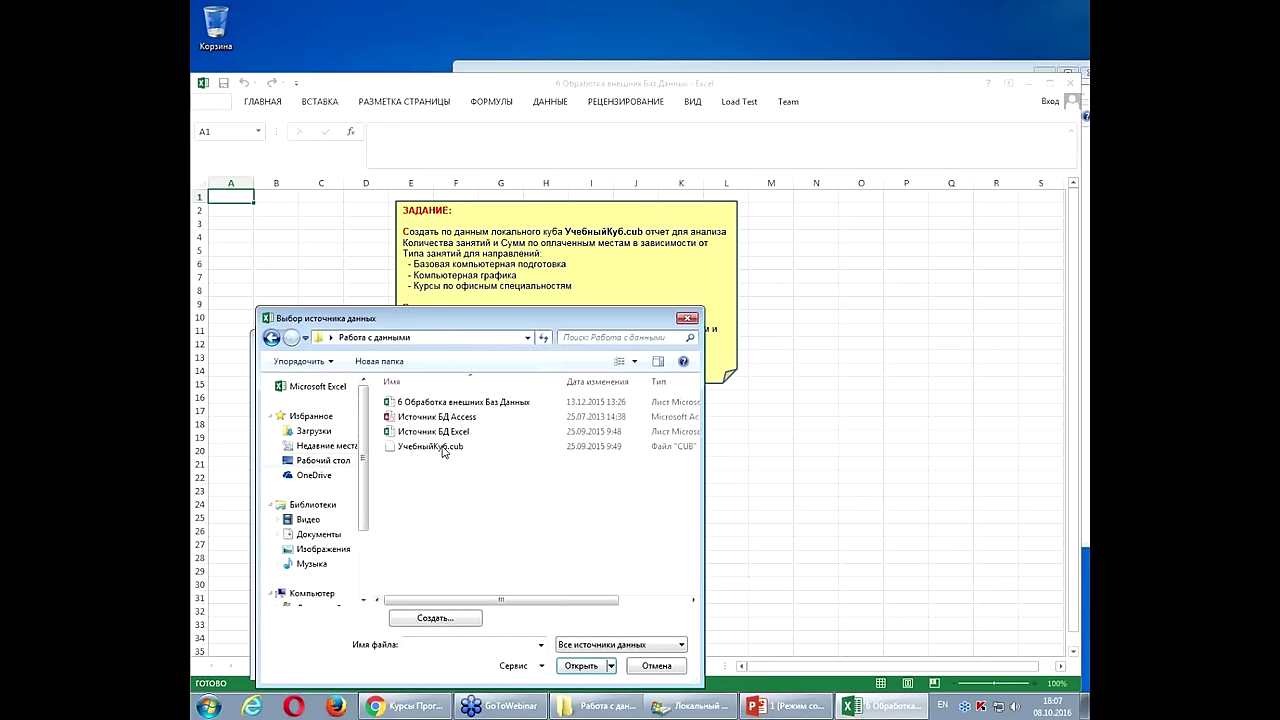
click(443, 447)
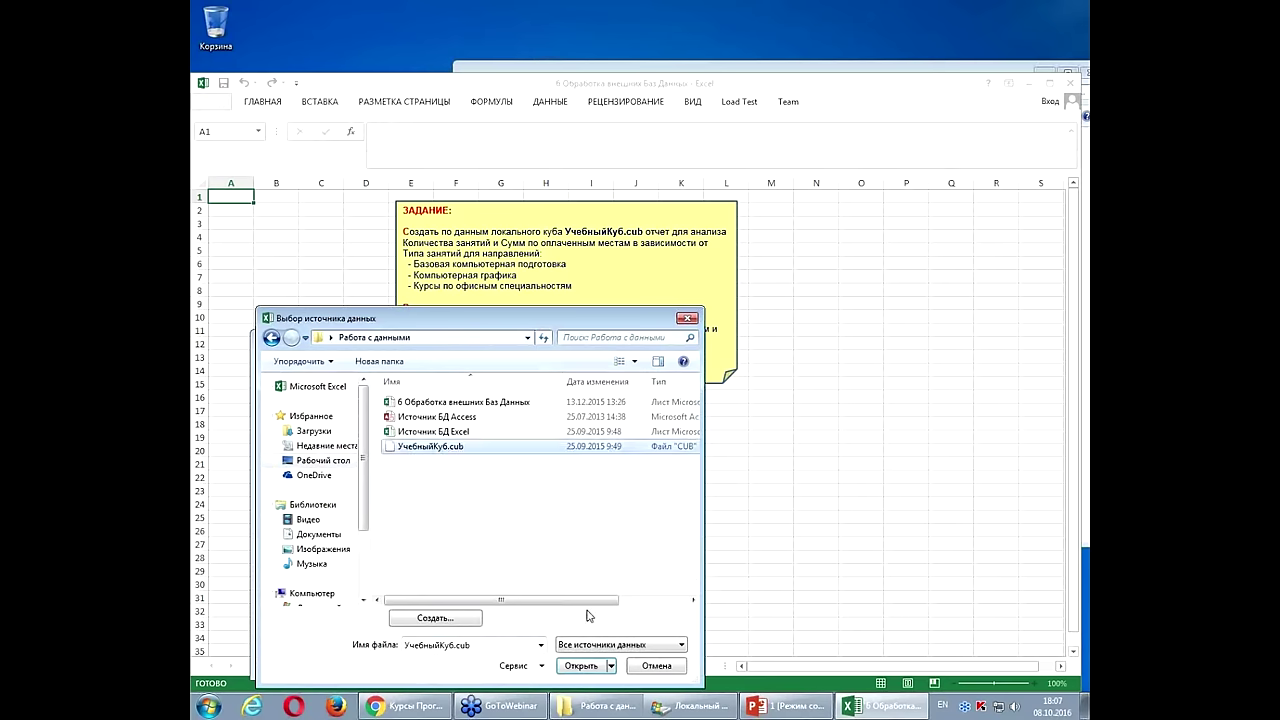
drag(580, 603, 640, 604)
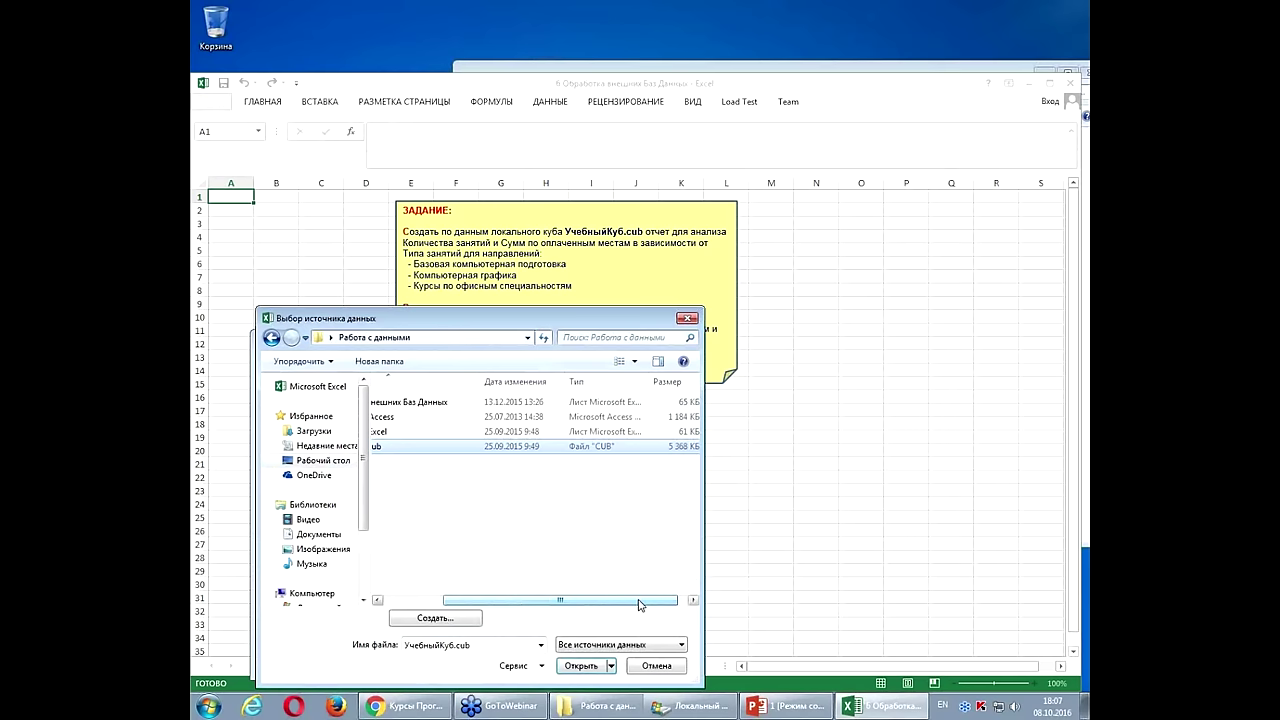
click(593, 666)
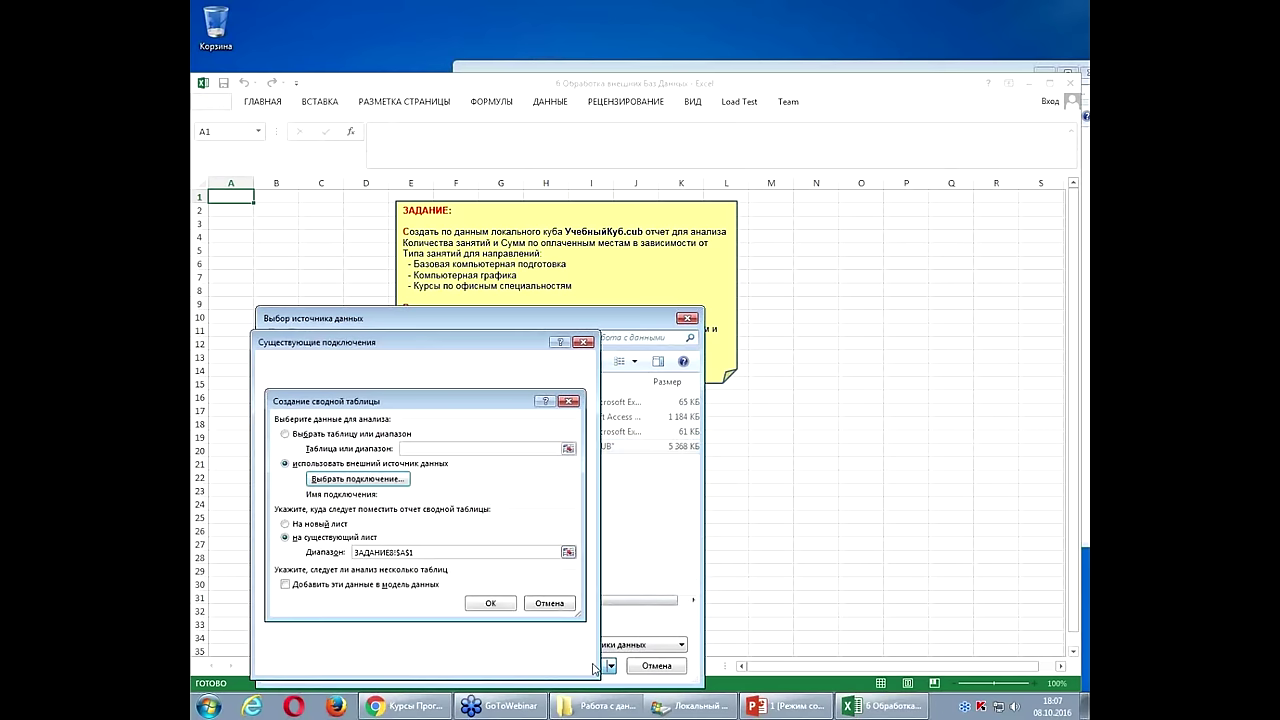
click(485, 602)
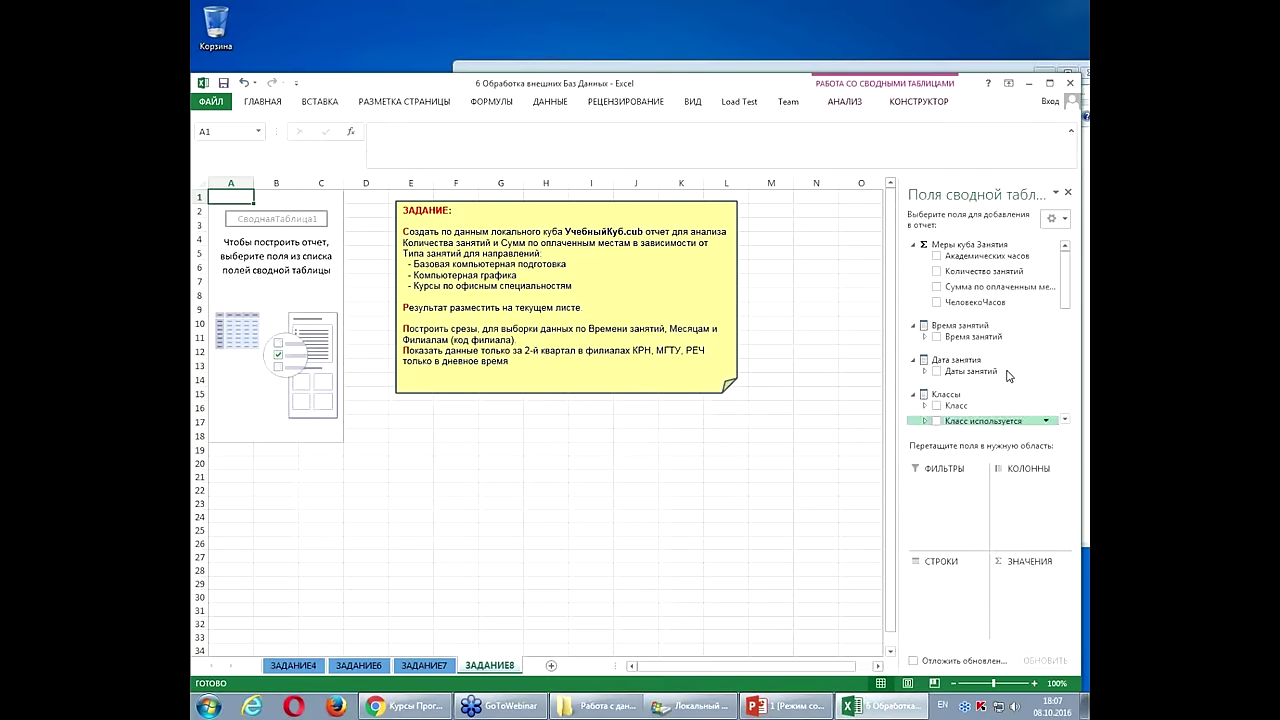
Add Академических часов as values, Время занятий as rows and Тип занятий as columns, and move the task note below the PivotTable
click(937, 257)
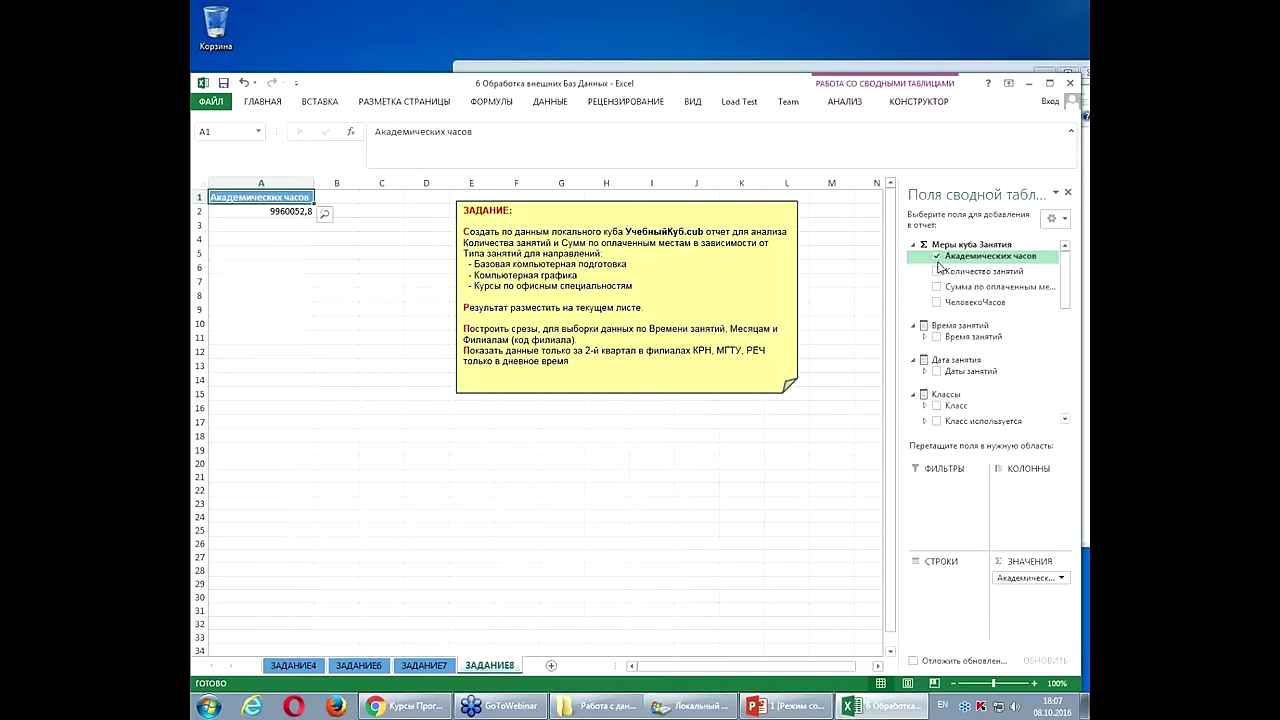
click(937, 337)
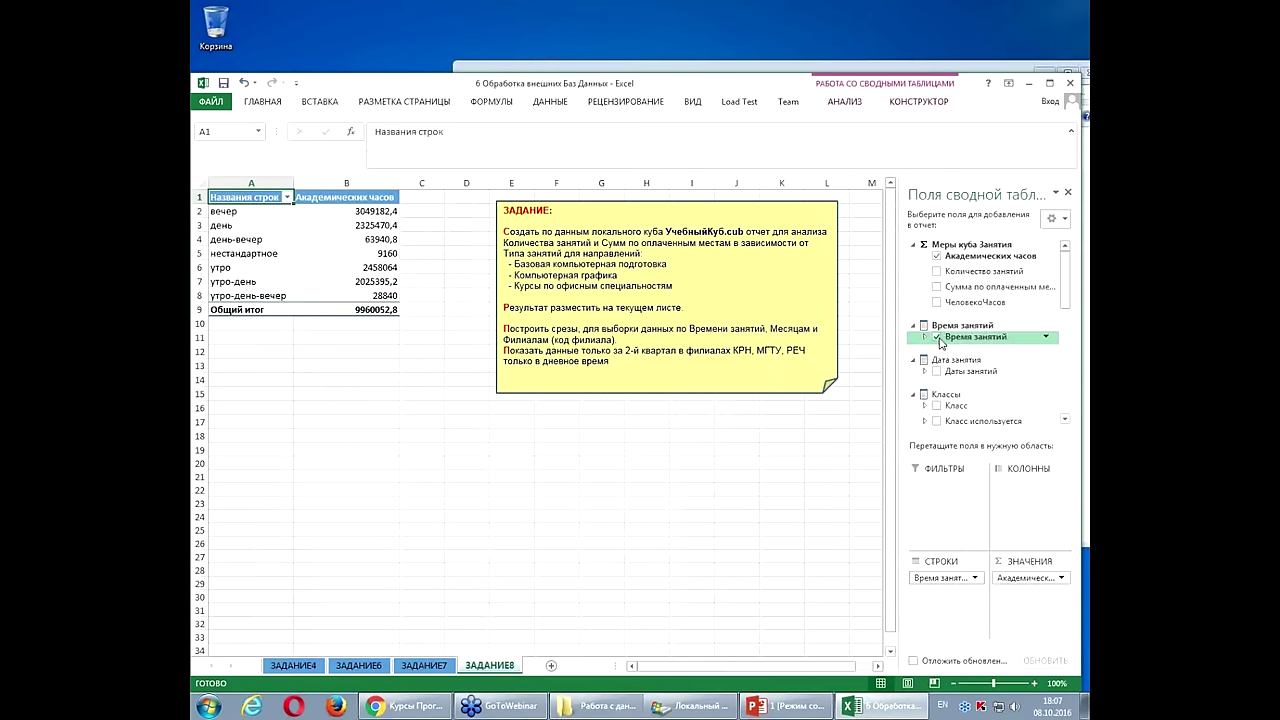
drag(1066, 305, 1067, 418)
drag(938, 415, 1014, 490)
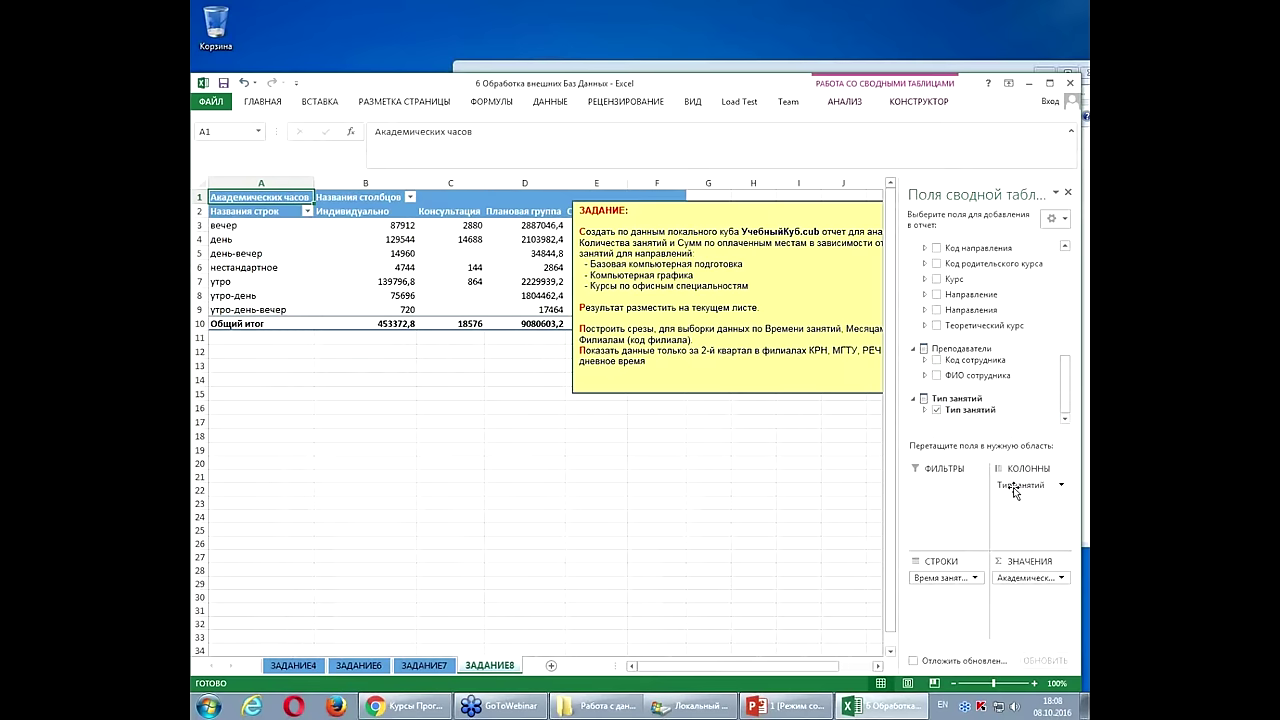
drag(656, 205, 677, 430)
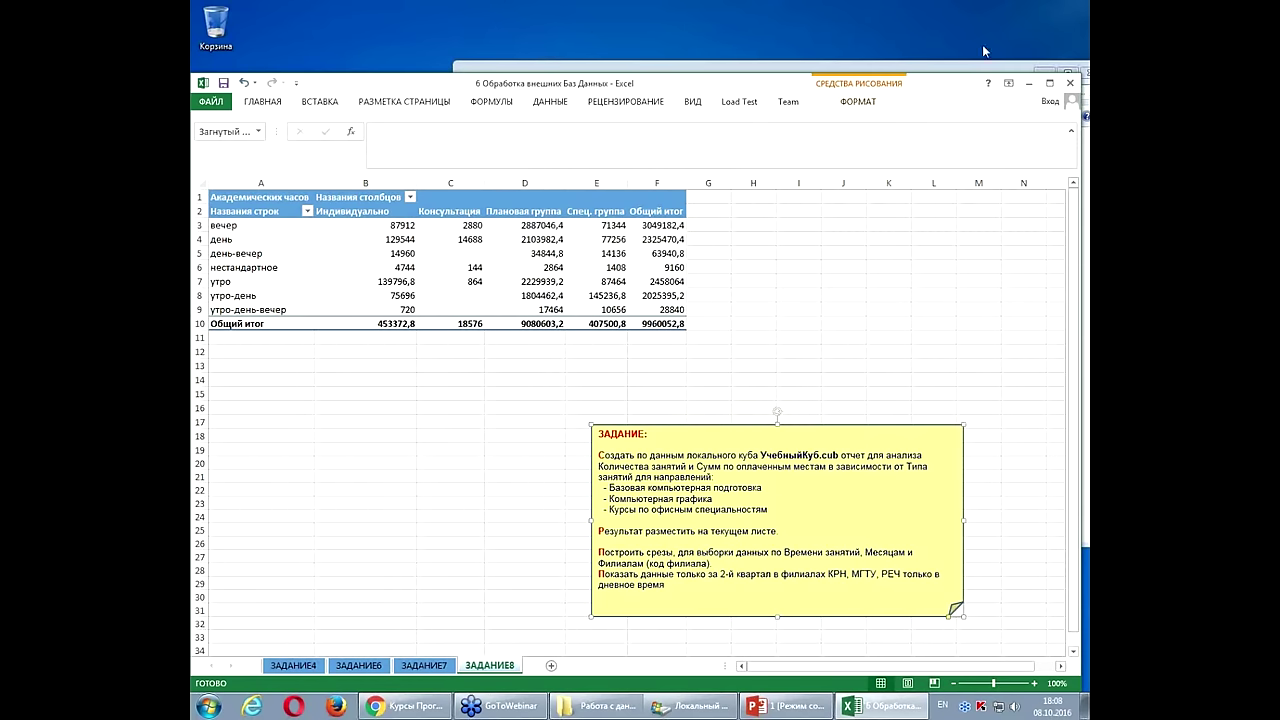
Show the exercise workbook file in the Работа с данными folder and return to the Excel workbook
click(1031, 88)
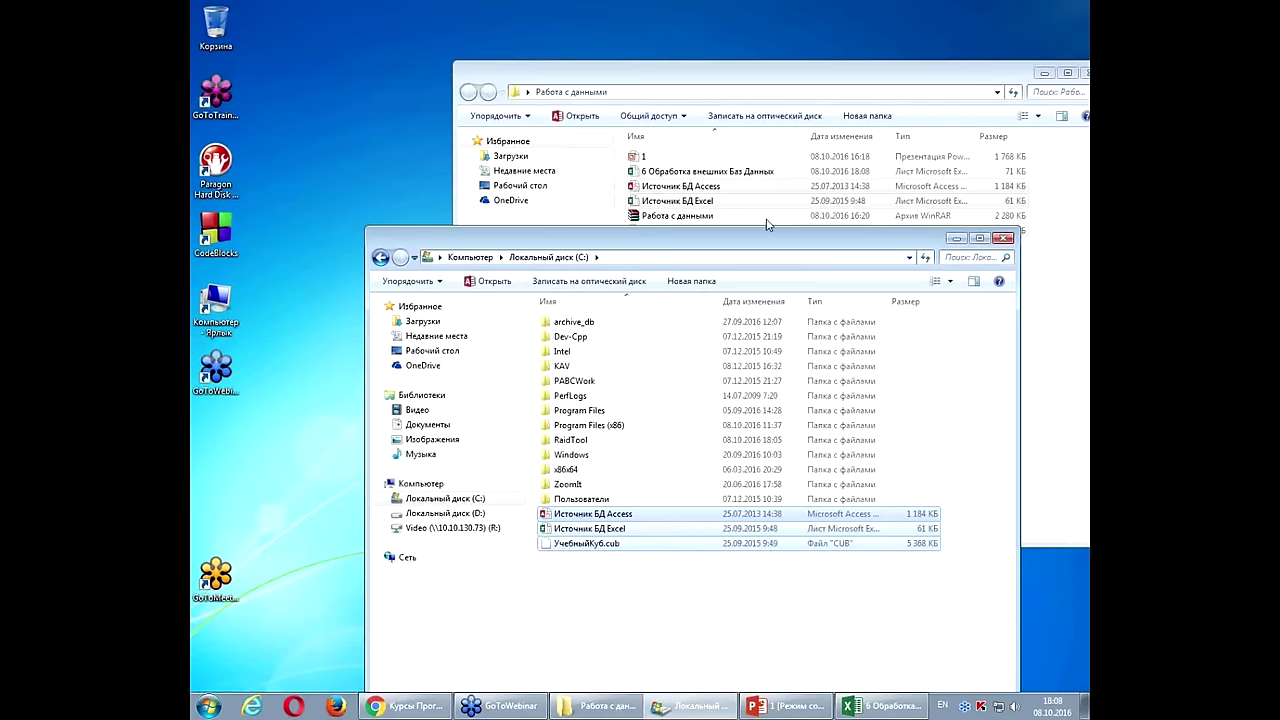
click(732, 174)
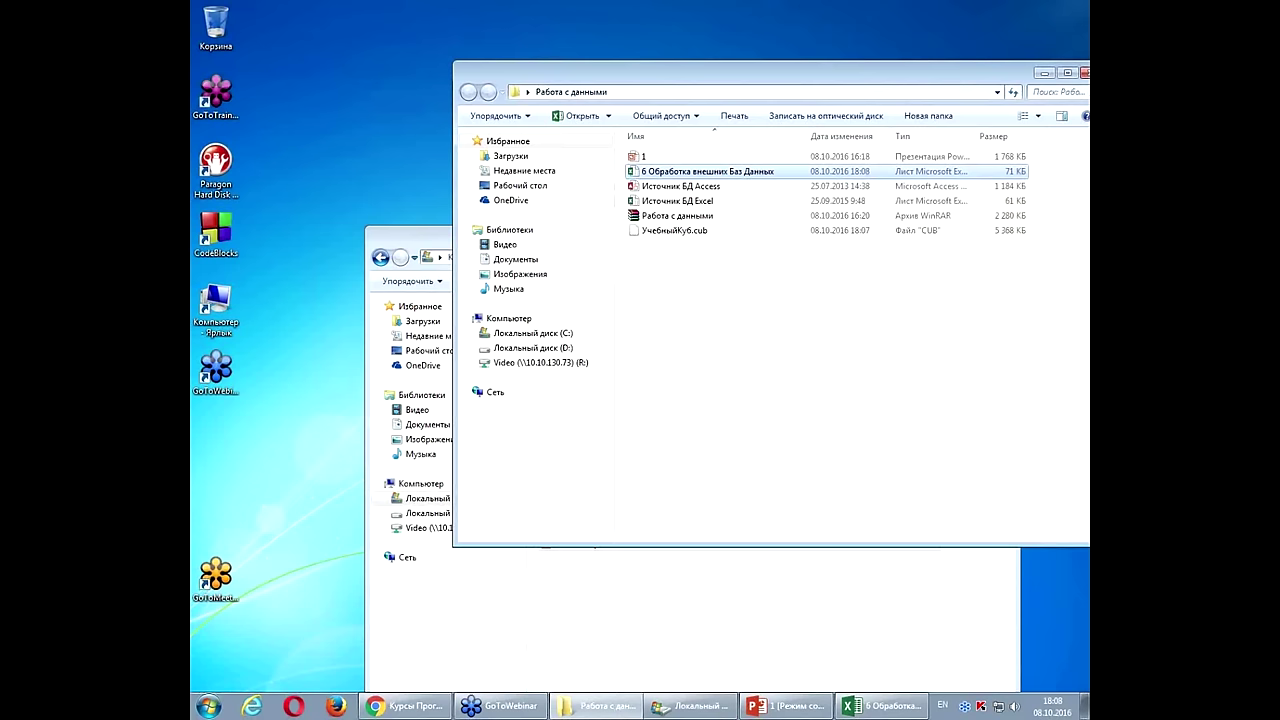
click(293, 265)
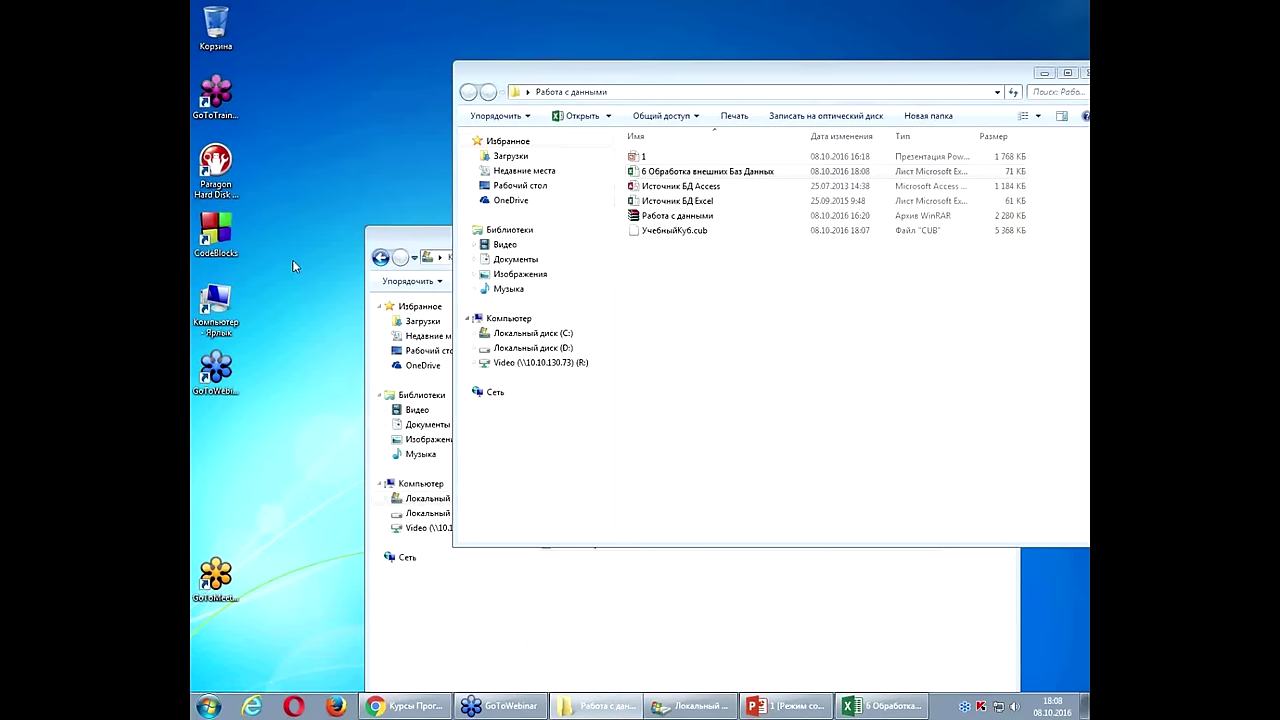
click(882, 708)
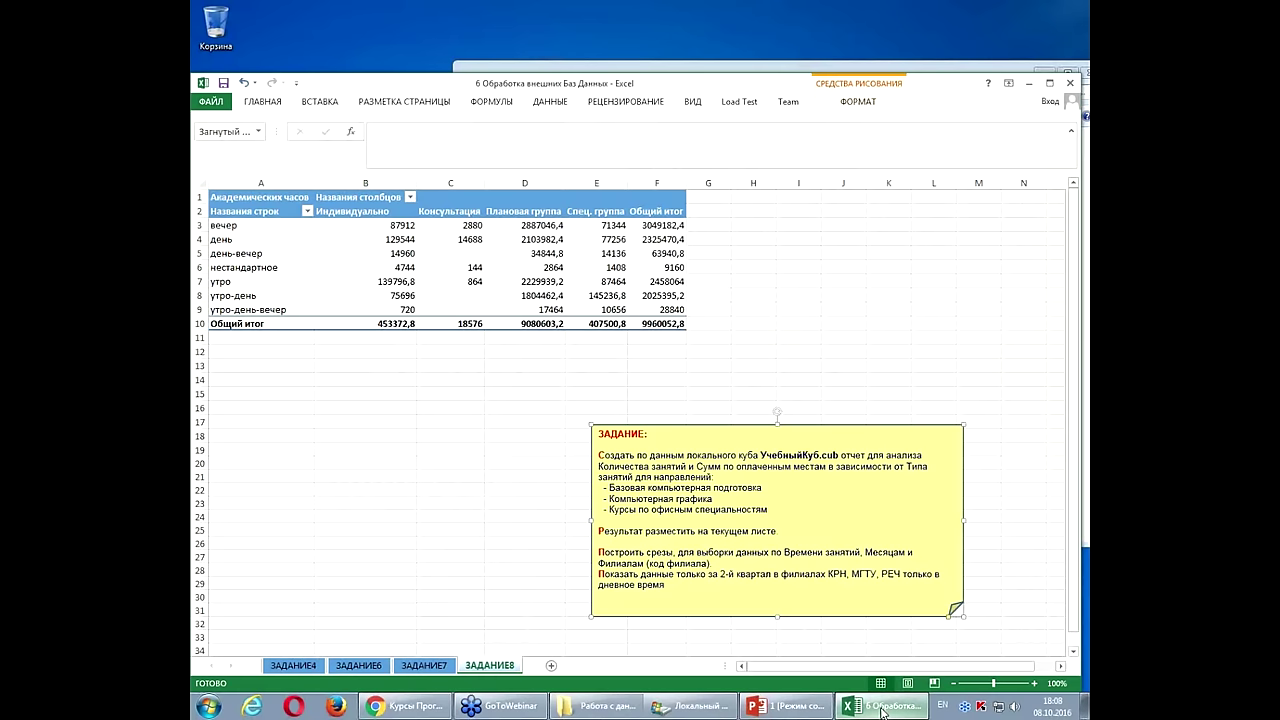
Switch to the PowerPoint presentation and look through its slides from the topic list to the closing SQL slides
click(798, 714)
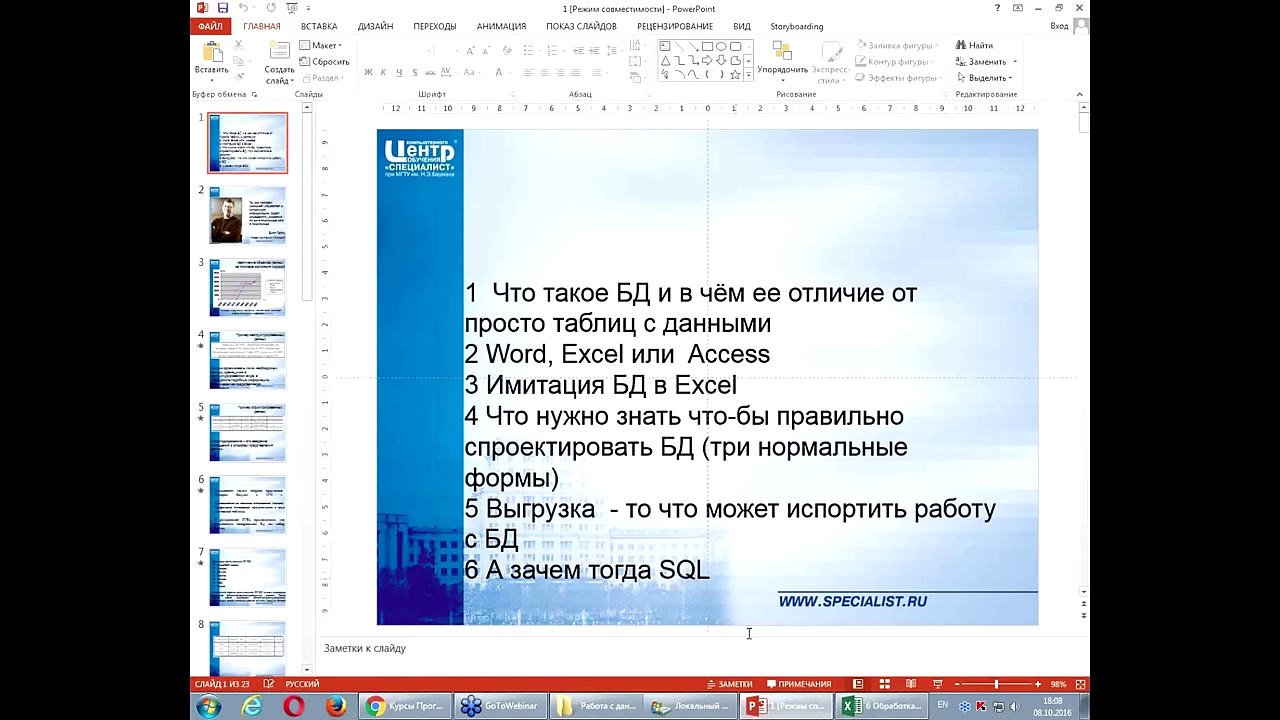
scroll(667, 522, down, 12)
scroll(650, 506, down, 10)
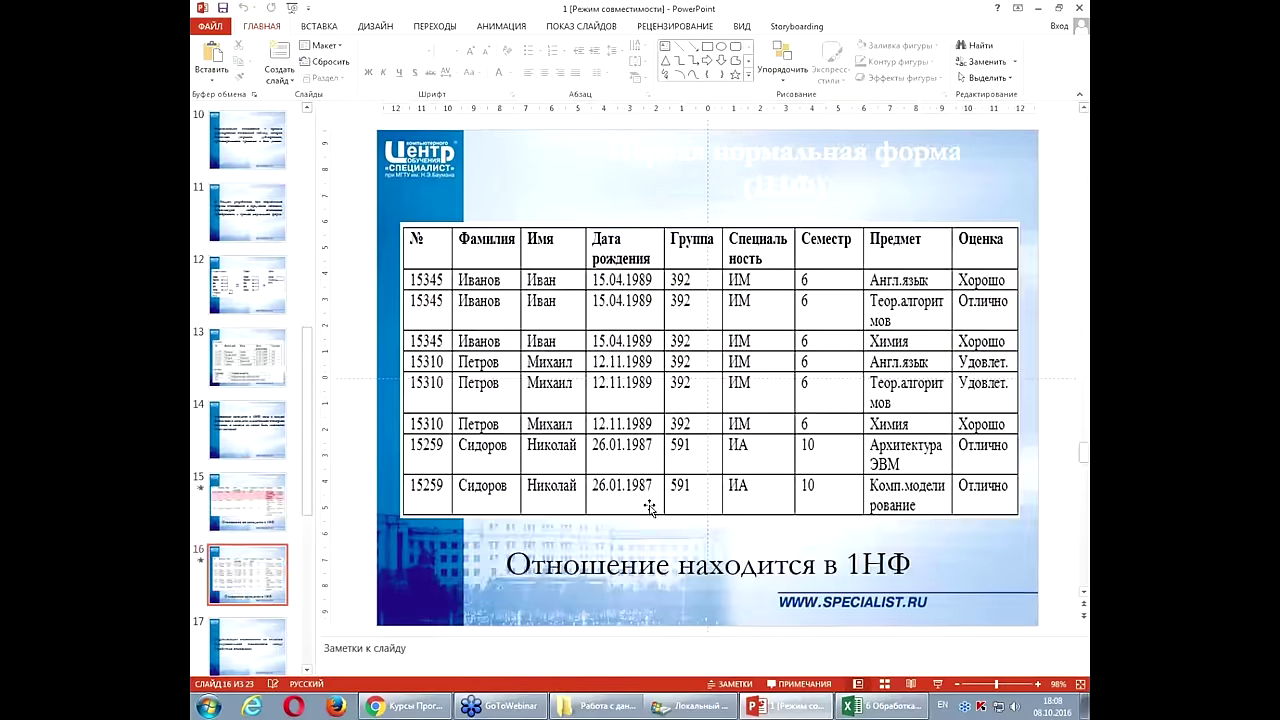
scroll(650, 510, up, 2)
scroll(650, 510, down, 2)
scroll(650, 508, up, 3)
scroll(650, 505, down, 1)
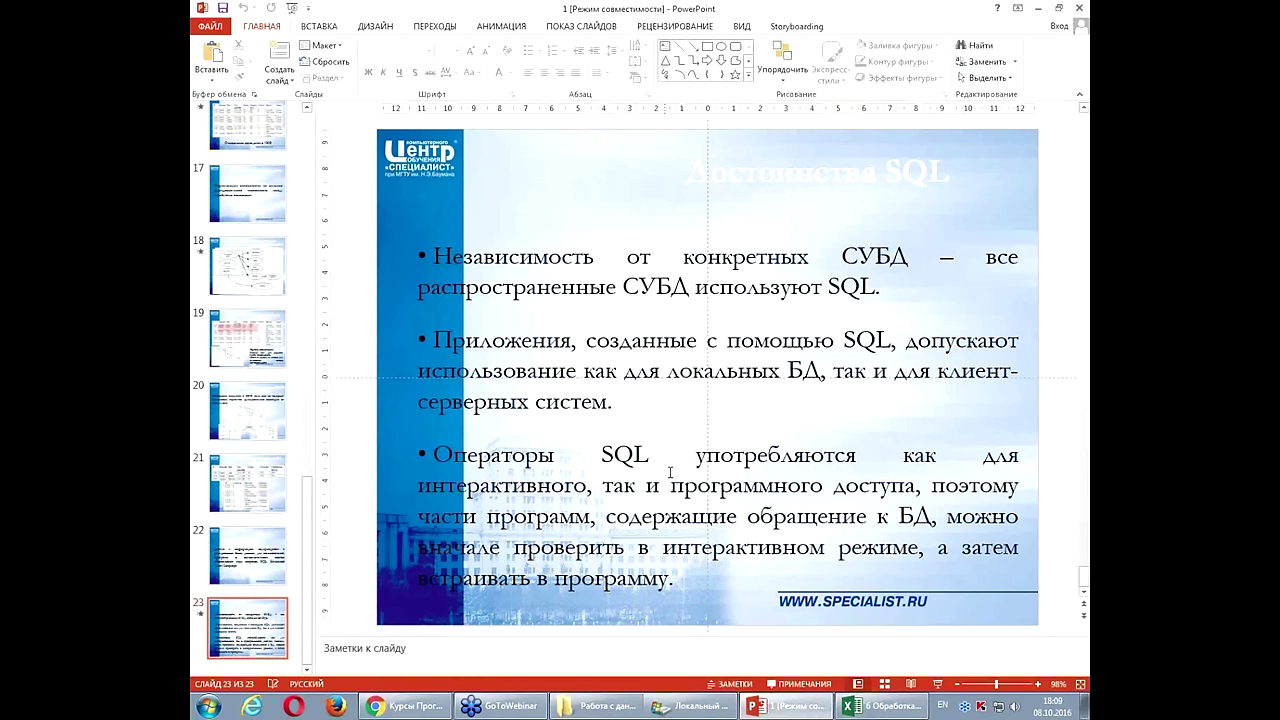
scroll(673, 460, up, 1)
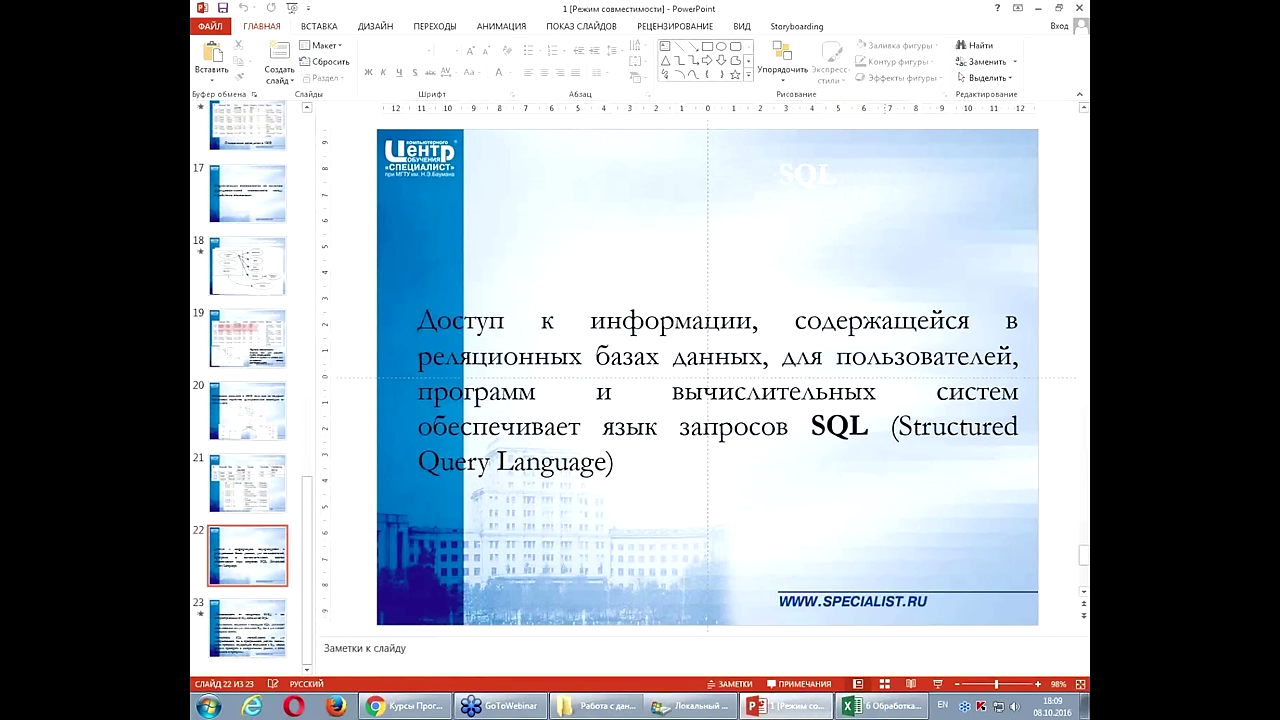
Minimize the presentation and the workbook, and switch to the programming courses page in Chrome
click(1036, 8)
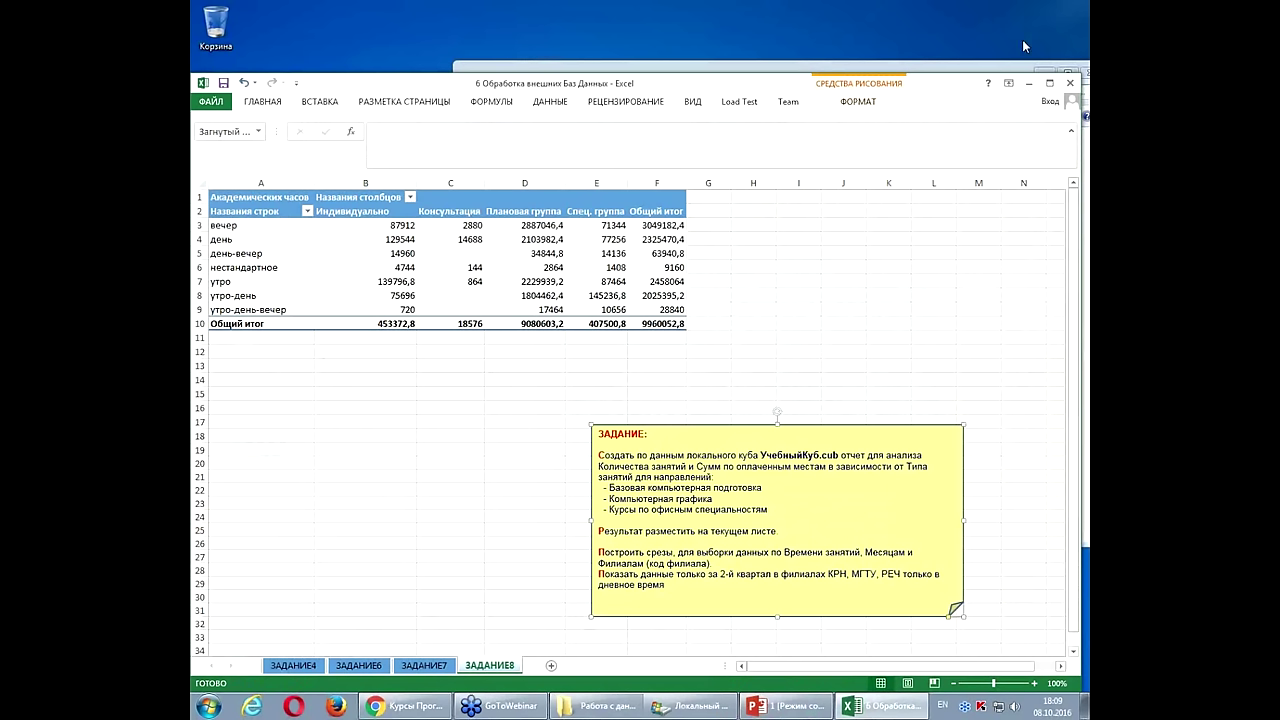
click(1029, 86)
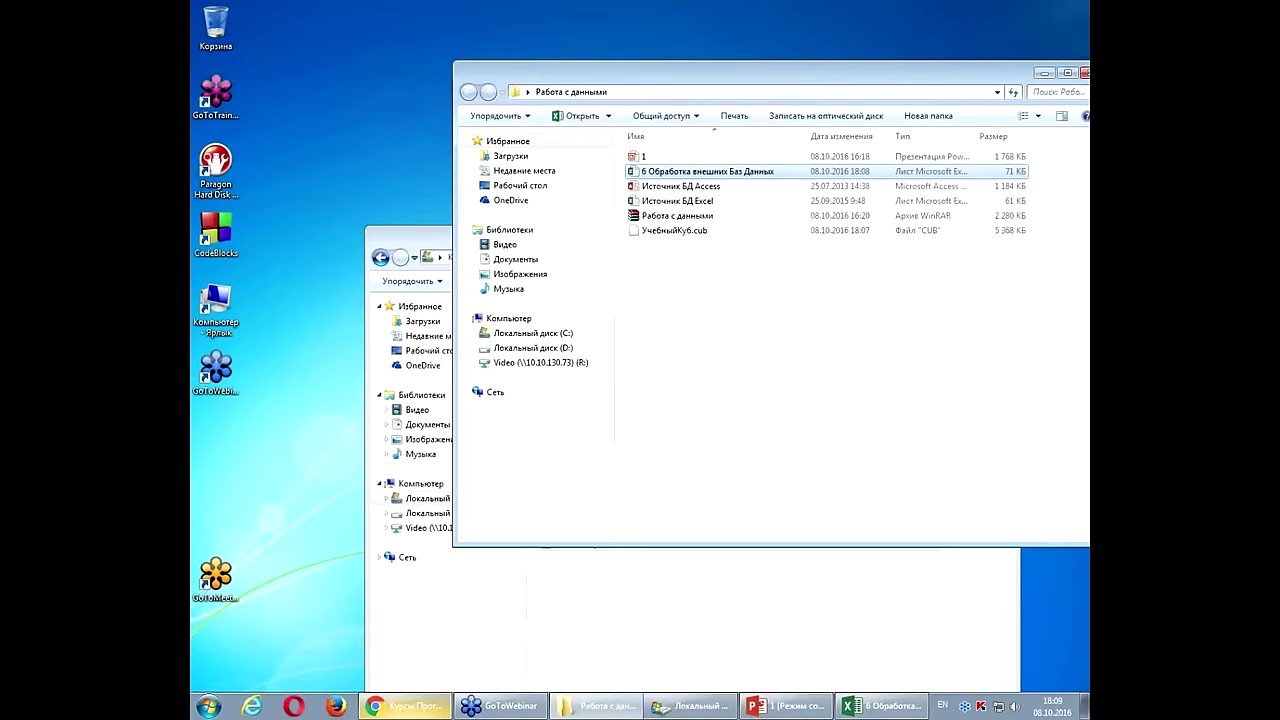
click(405, 708)
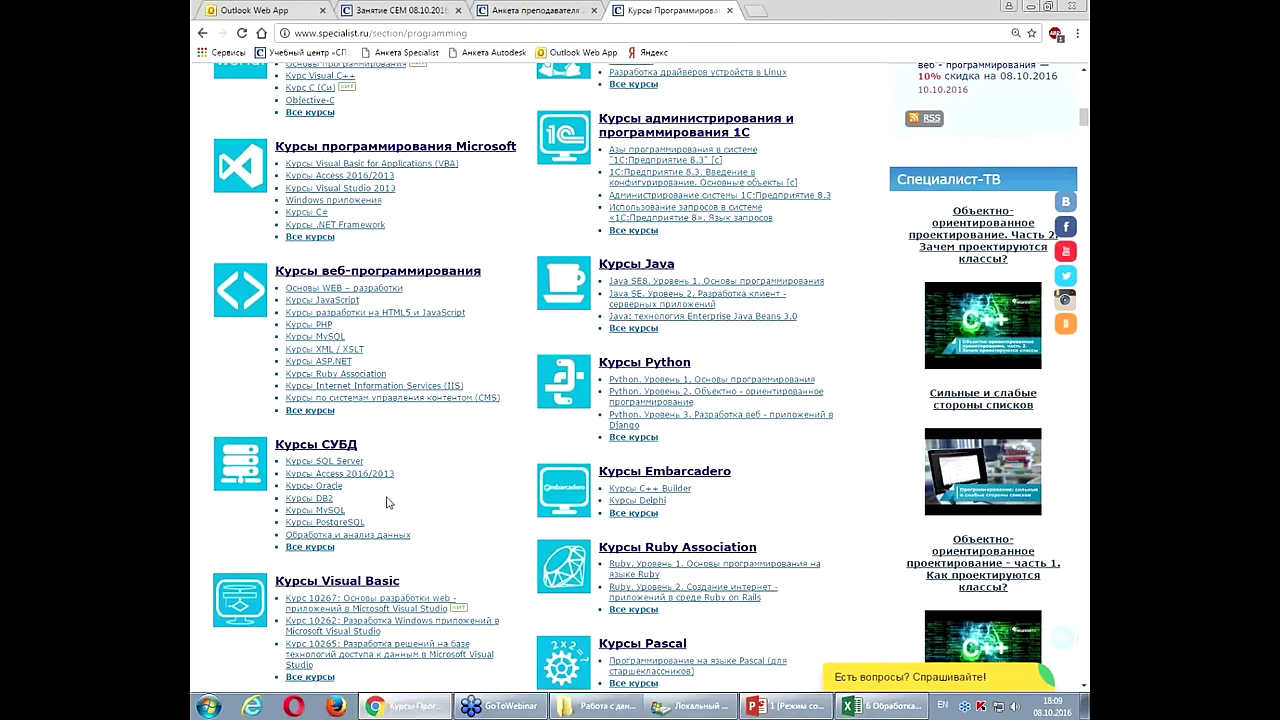